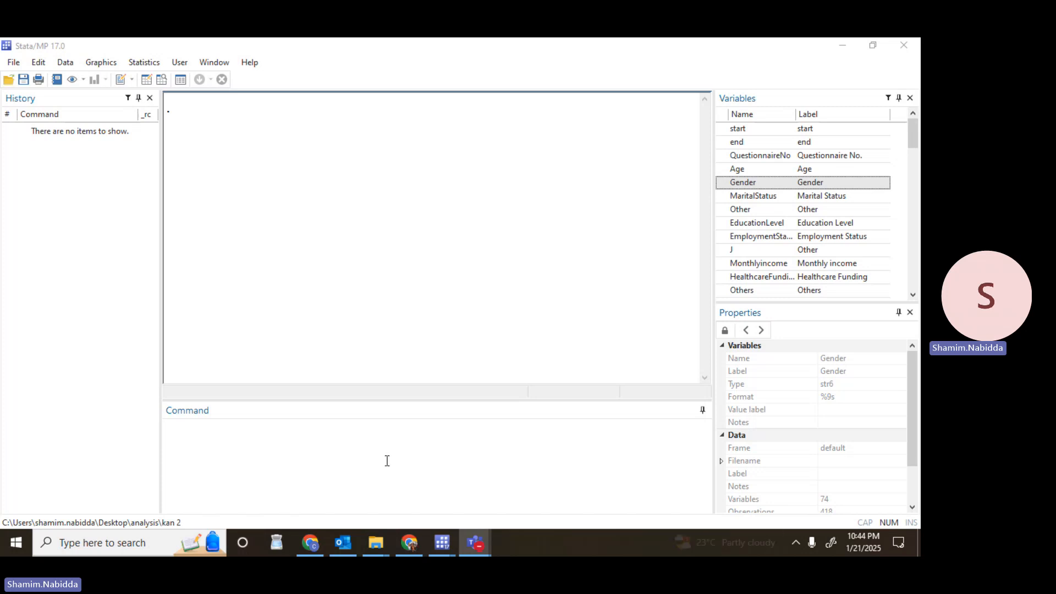
List the observations with Age above 45 by running list if Age>45, and review the records in the results.
click(218, 441)
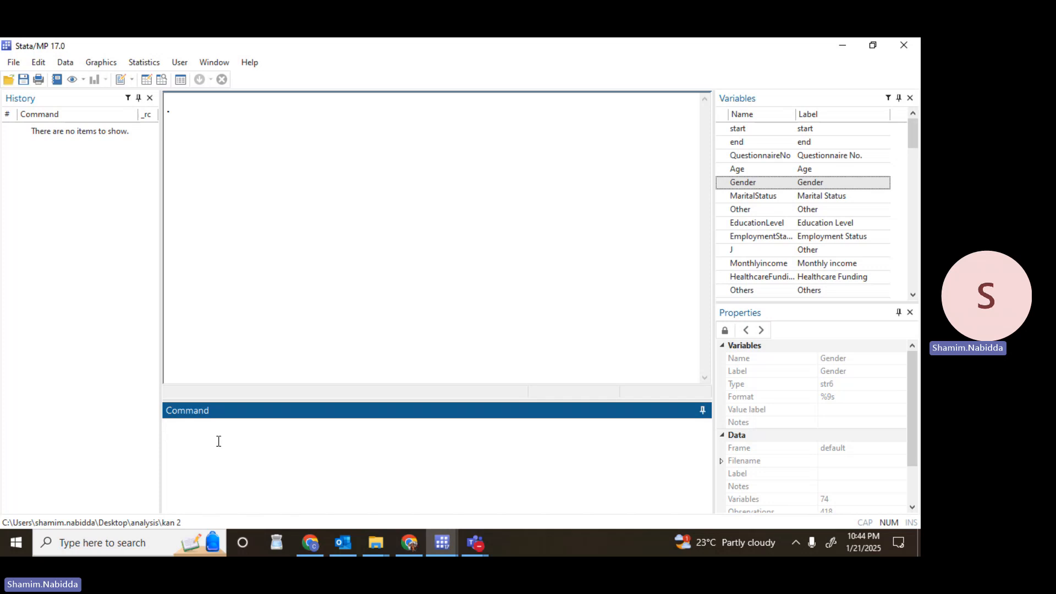
text(l)
text(ist if)
double_click(747, 170)
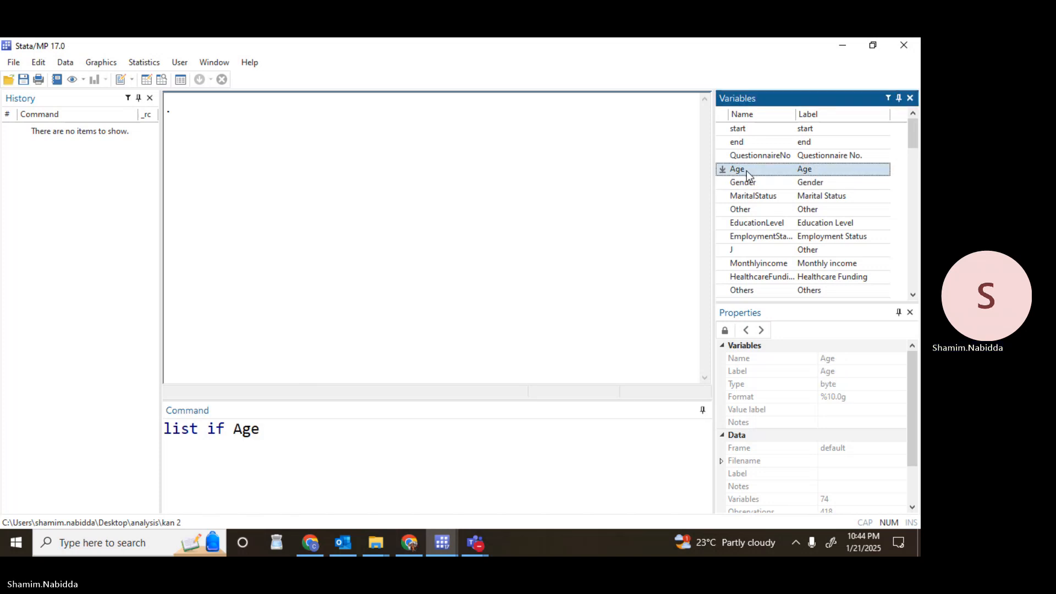
text(.)
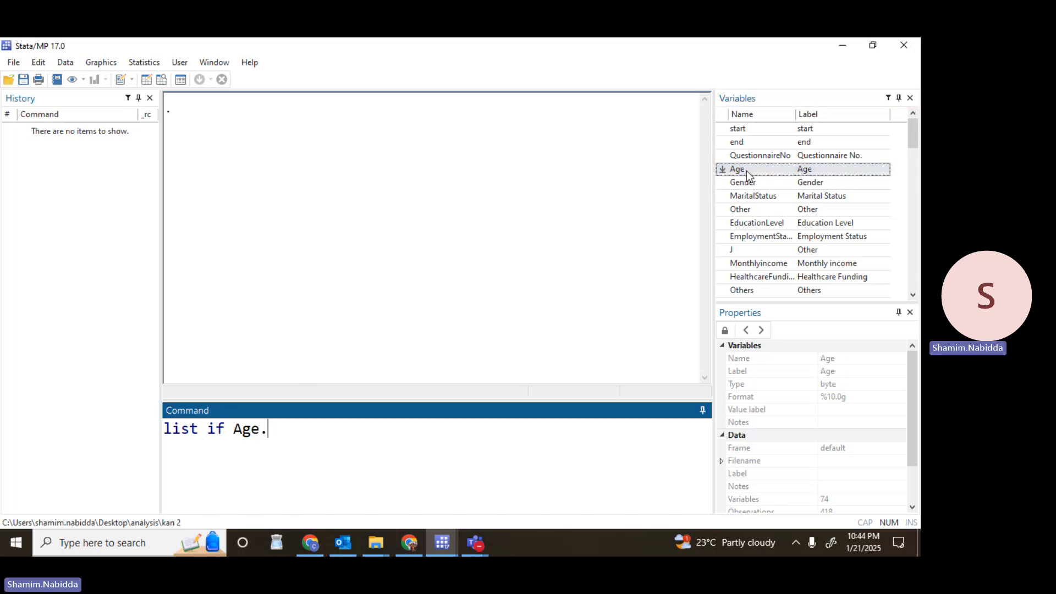
key(BackSpace)
text(>45)
key(Return)
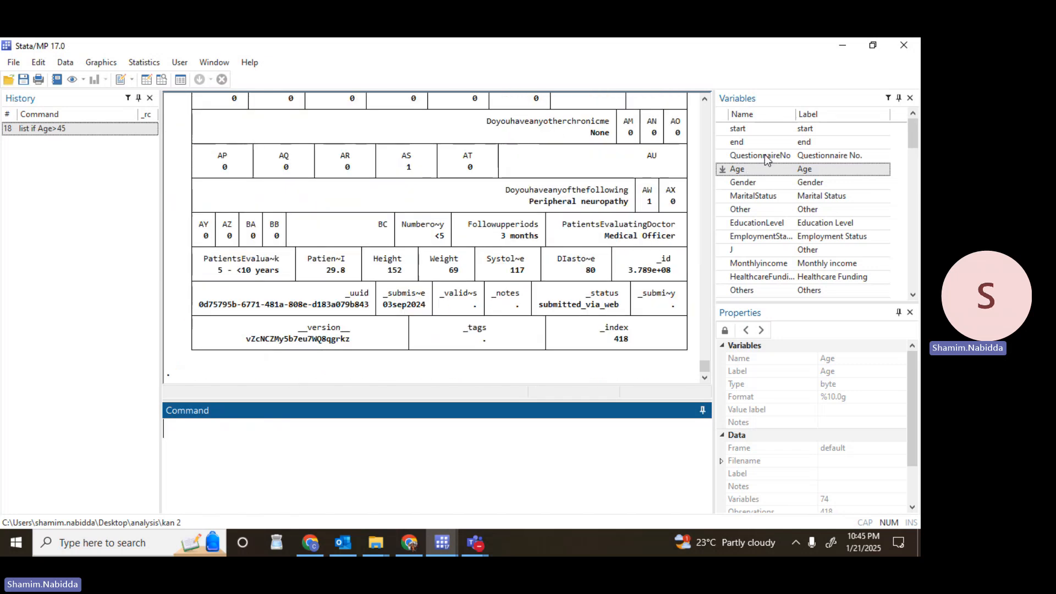
click(705, 98)
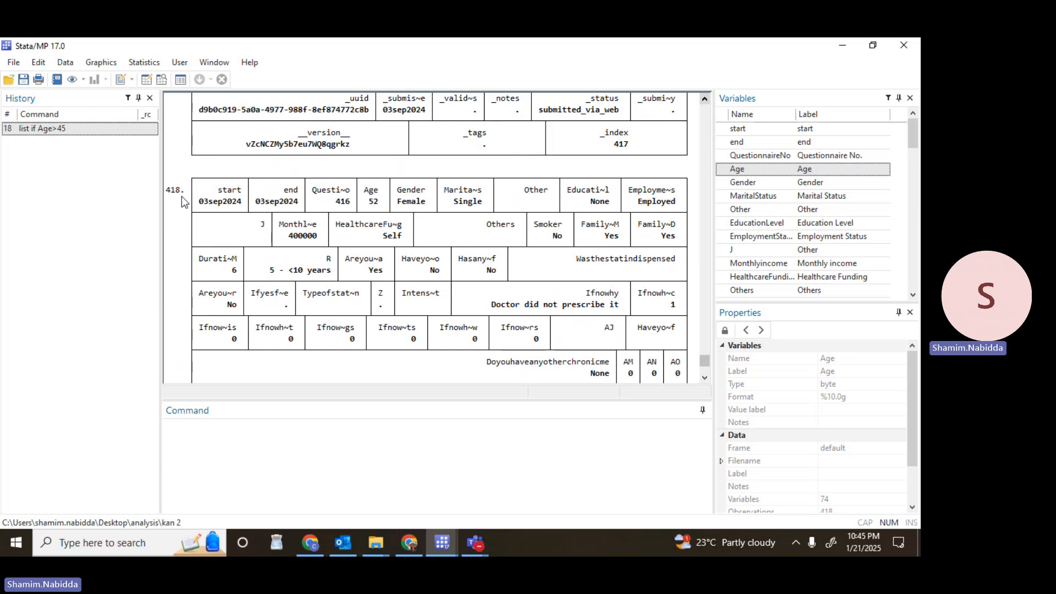
drag(704, 100, 705, 102)
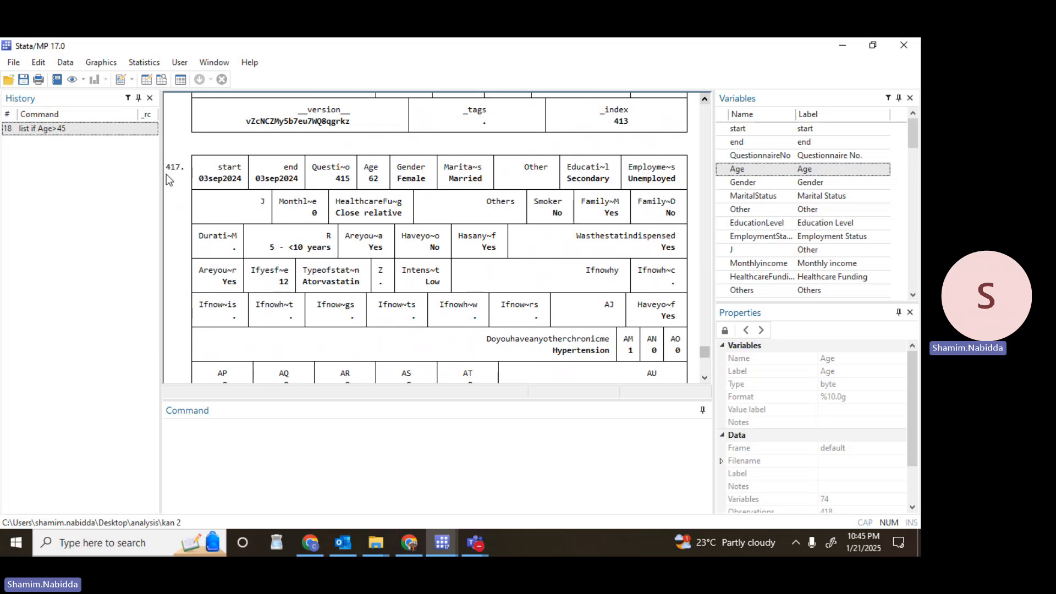
Reuse the previous list command with an equality condition, running list if Age==45.
click(88, 128)
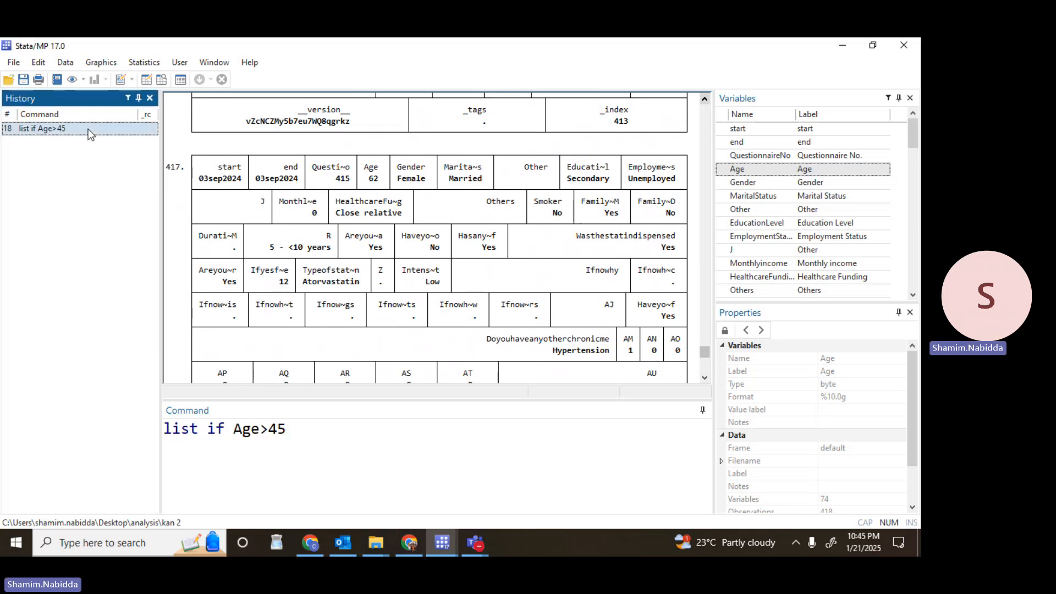
click(268, 429)
key(BackSpace)
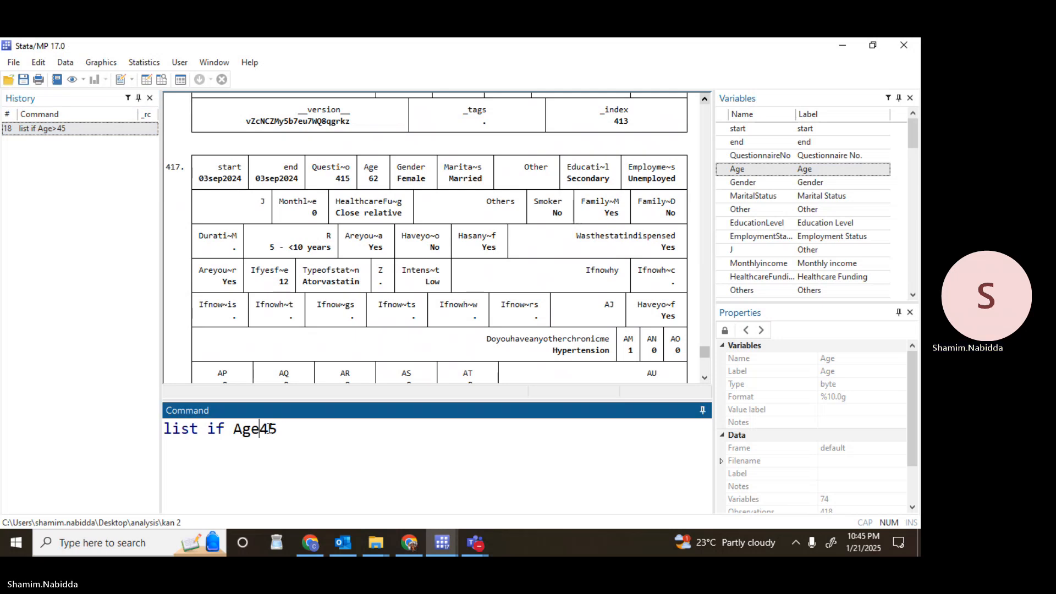
text(==)
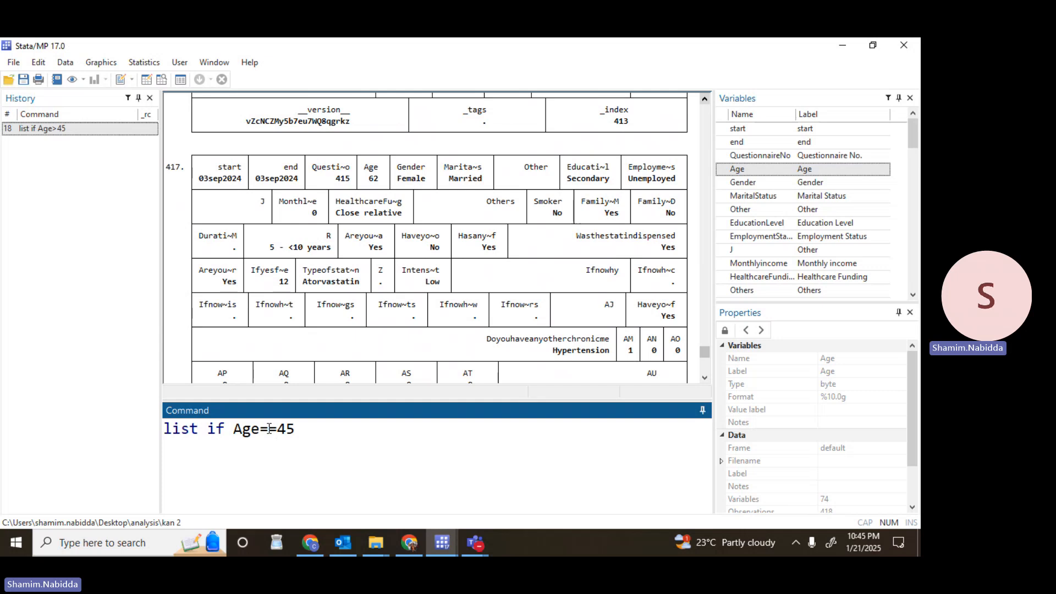
key(Return)
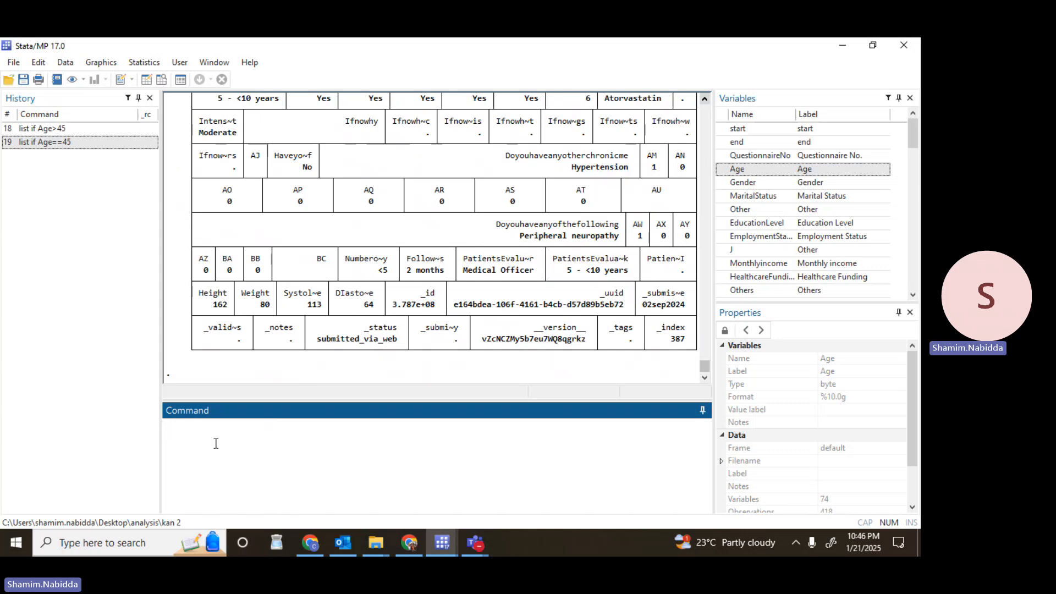
Tabulate the frequencies of the Gender variable with tab Gender.
text(tab)
click(777, 184)
double_click(777, 186)
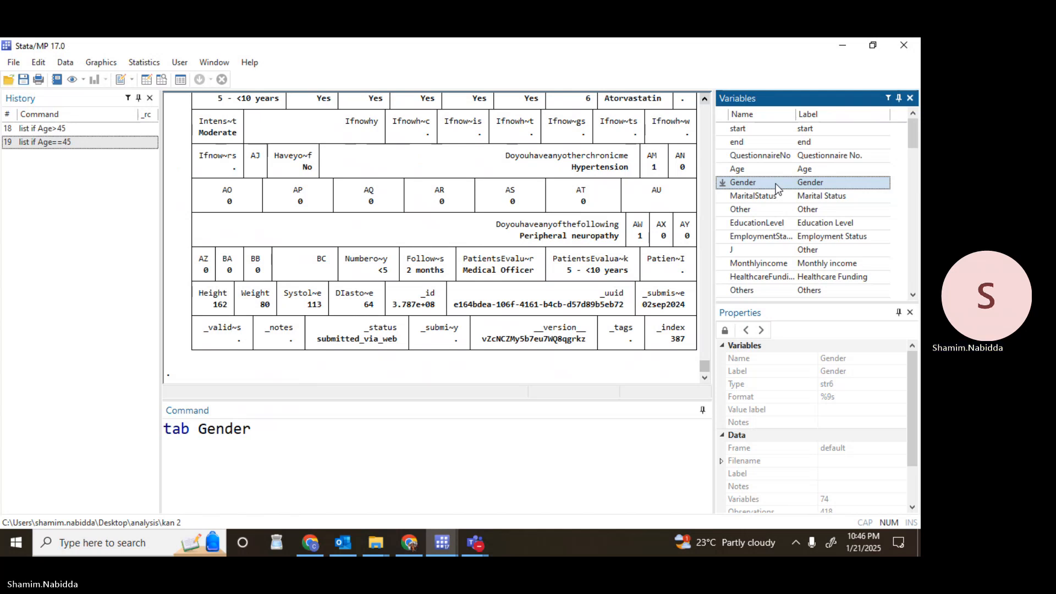
key(Return)
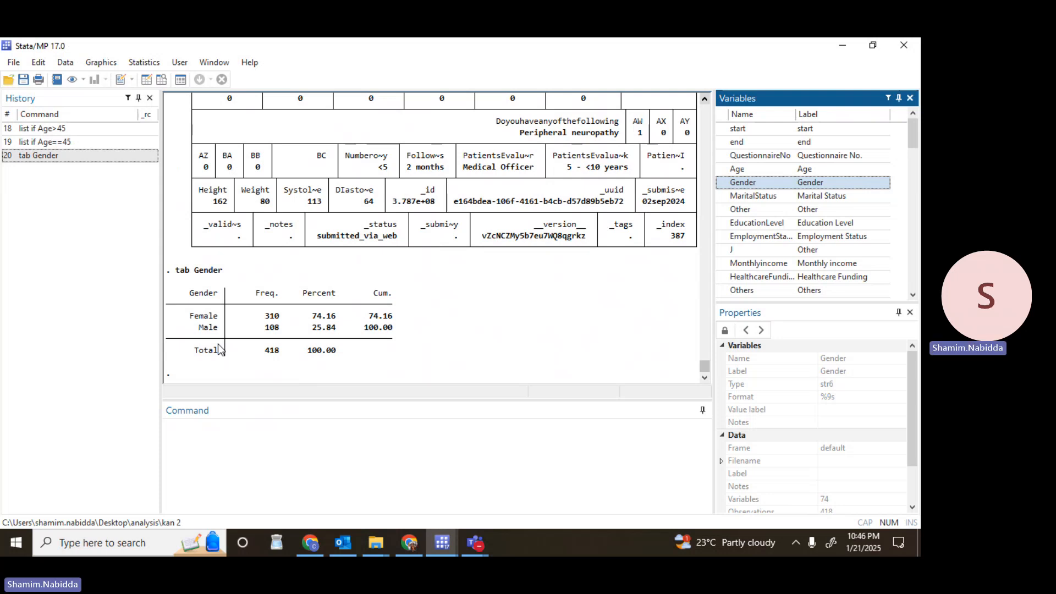
Recall the list if Age==45 command and replace the Age variable in its condition with Gender.
click(69, 142)
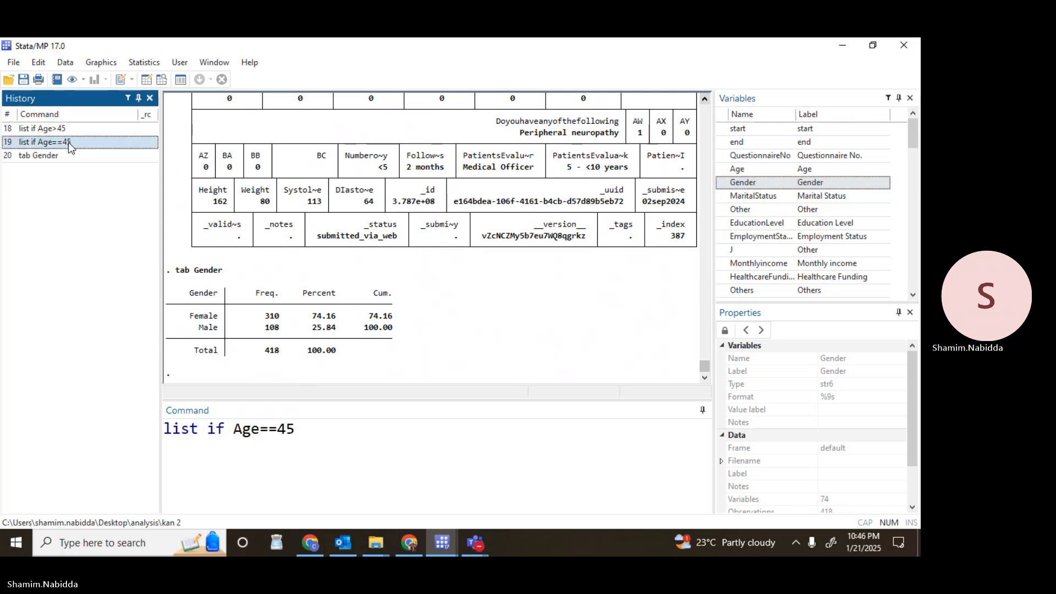
click(261, 428)
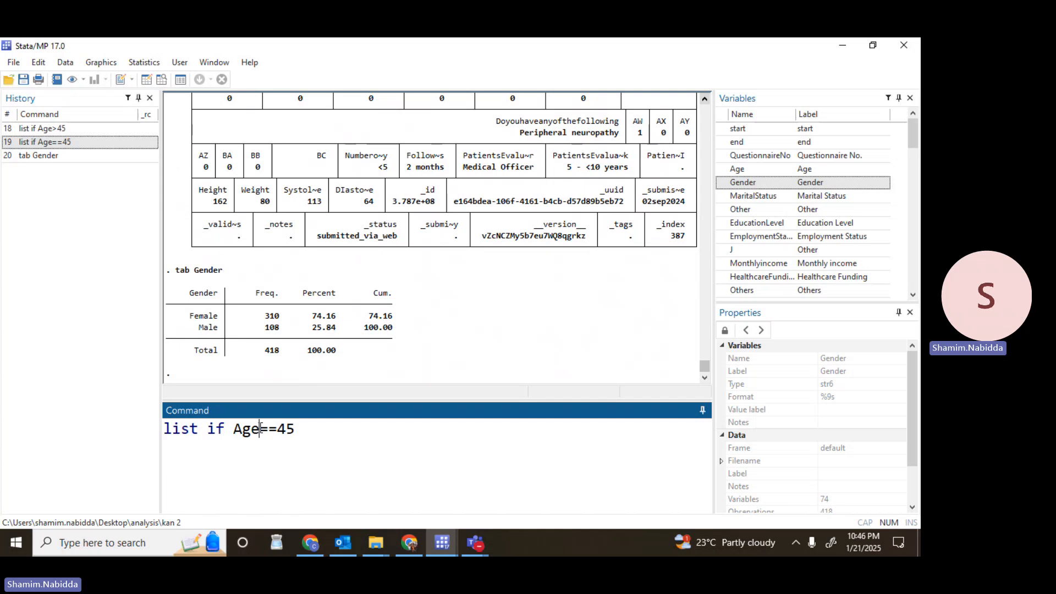
key(BackSpace)
key(BackSpace)
key(BackSpace)
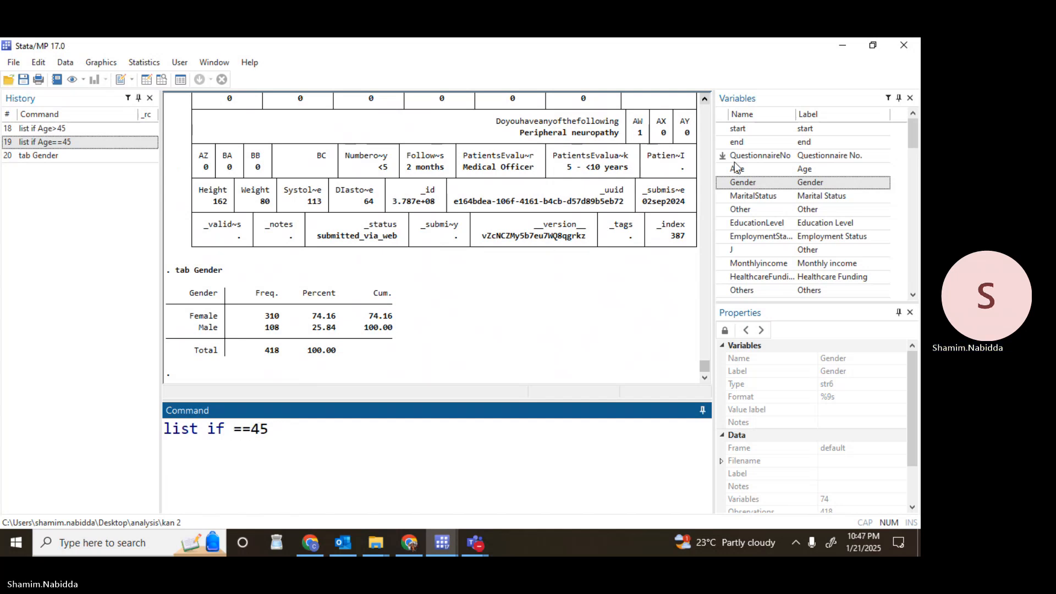
double_click(758, 182)
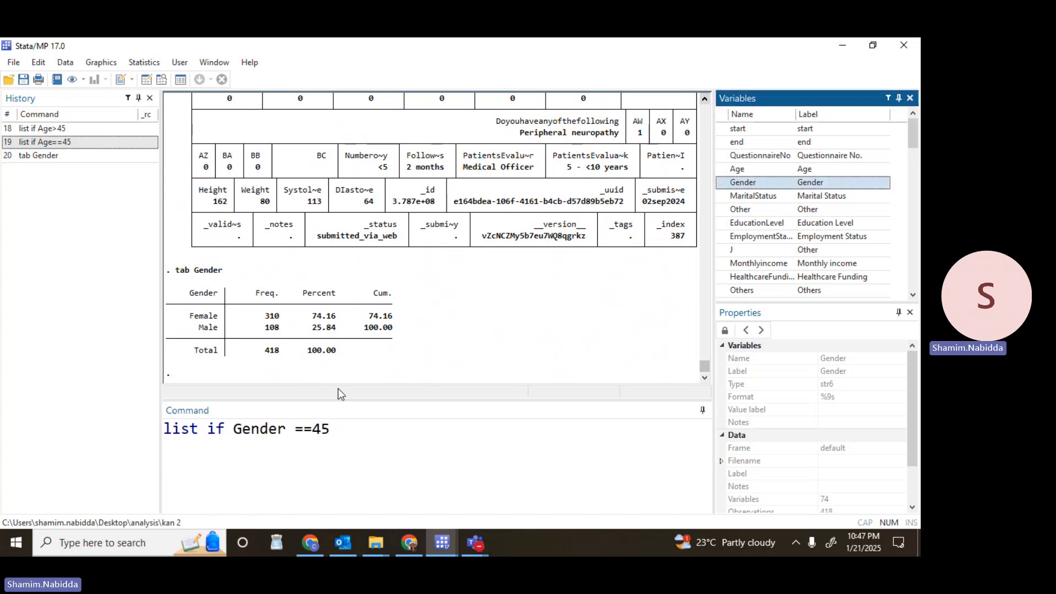
Replace the comparison value 45 with the text "Female" and run list if Gender=="Female".
click(333, 429)
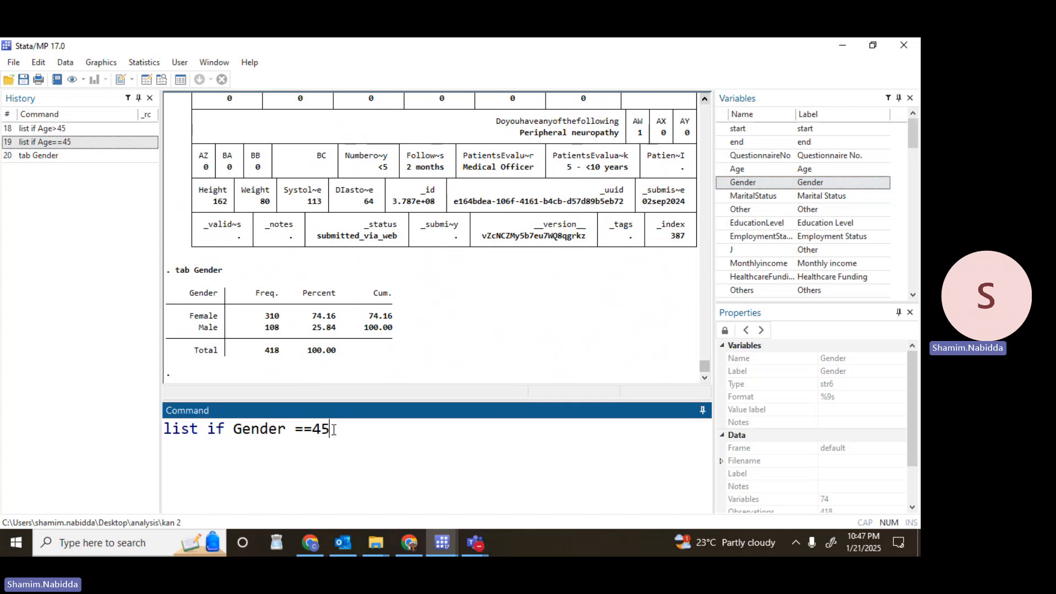
key(BackSpace)
key(BackSpace)
key(BackSpace)
key(BackSpace)
key(BackSpace)
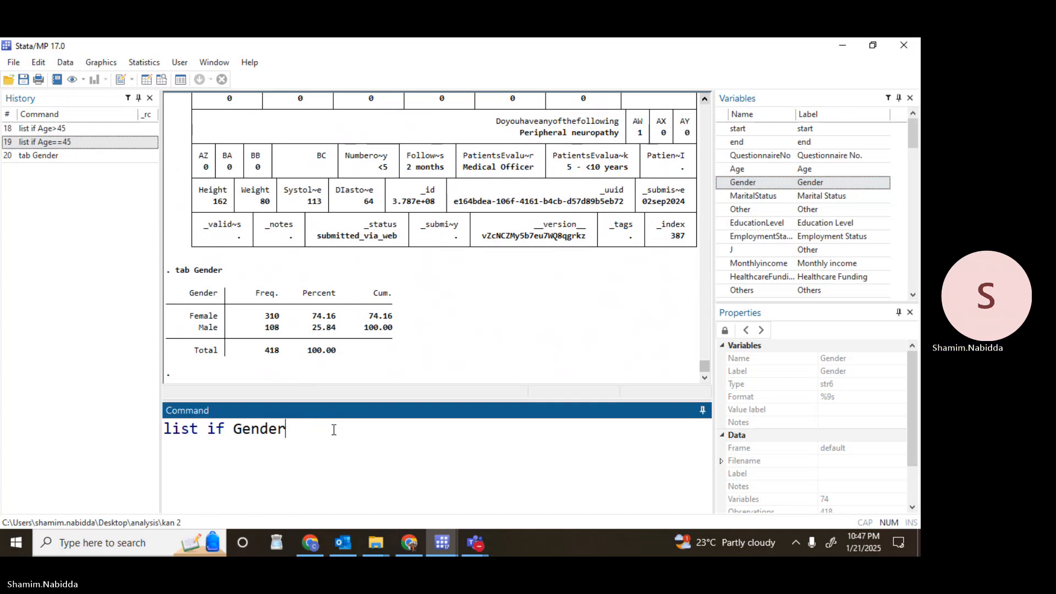
text(==")
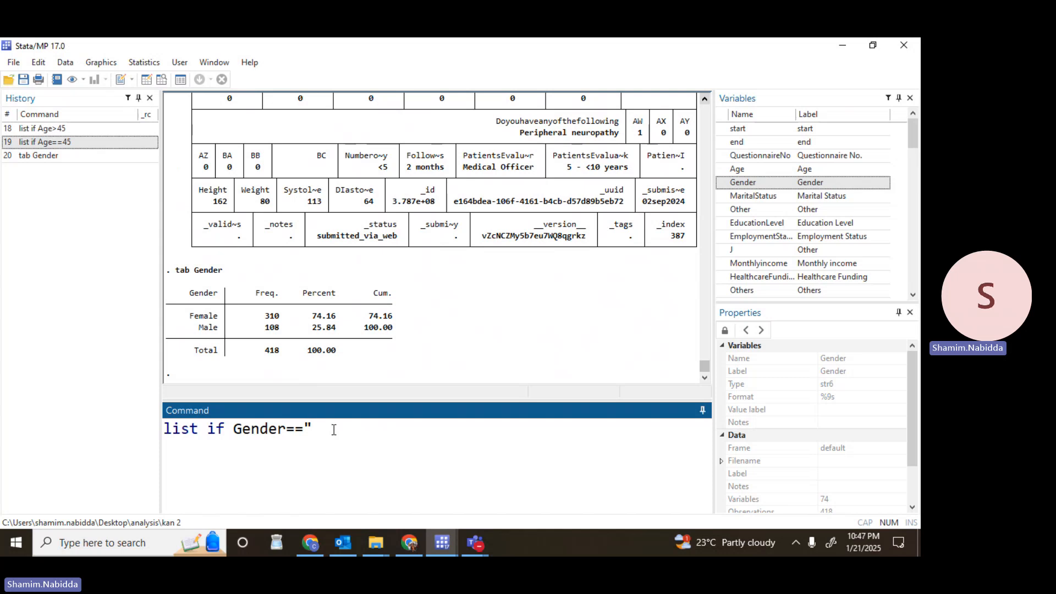
key(Caps_Lock)
text(F)
key(Caps_Lock)
text(emale)
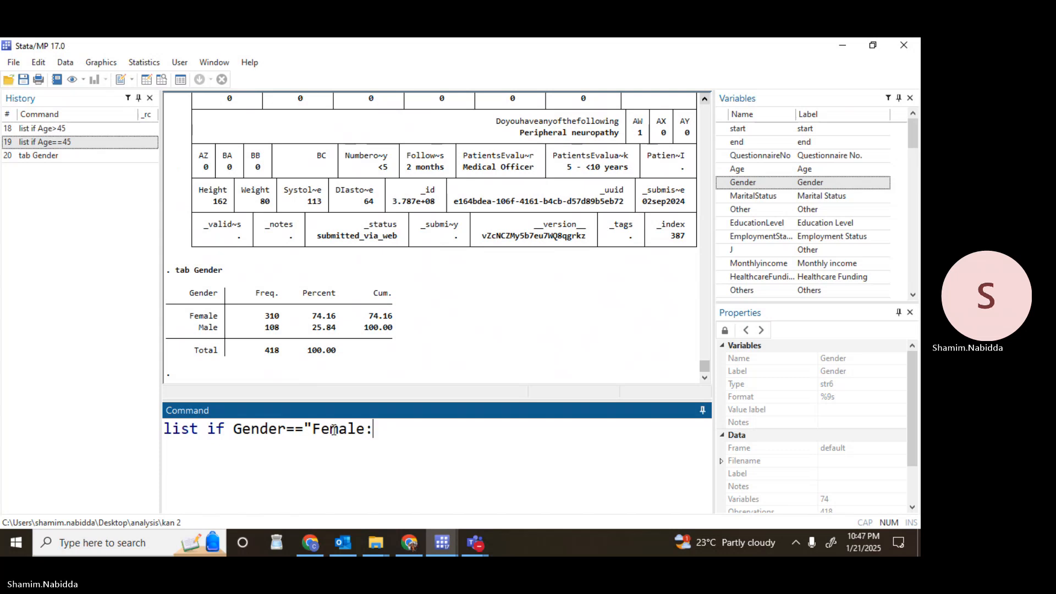
text(")
key(Return)
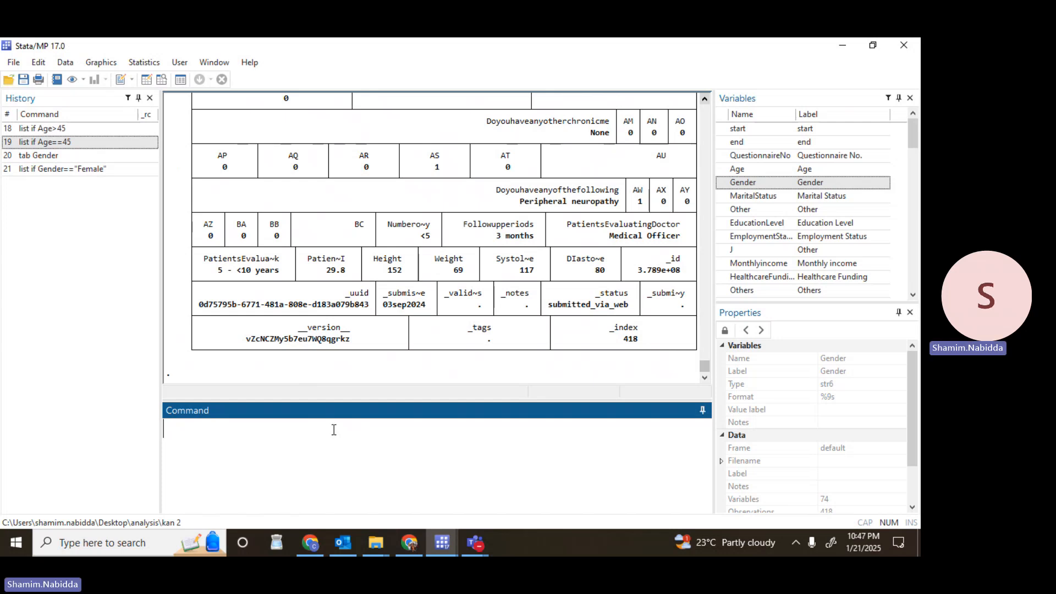
Recall the female listing command, change its value to "Male" and run list if Gender=="Male".
click(99, 171)
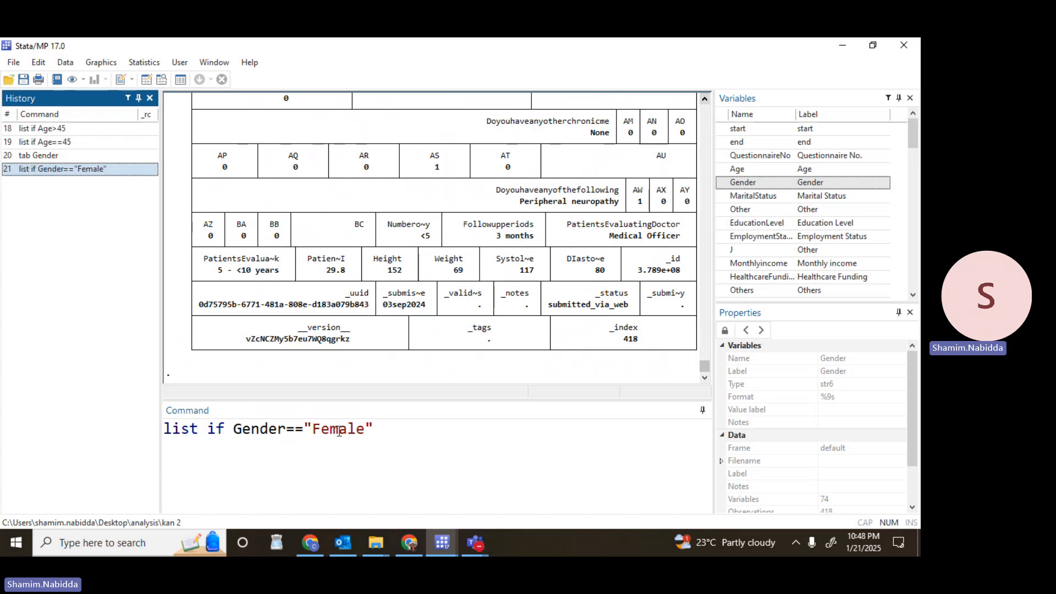
click(338, 429)
key(BackSpace)
key(BackSpace)
key(BackSpace)
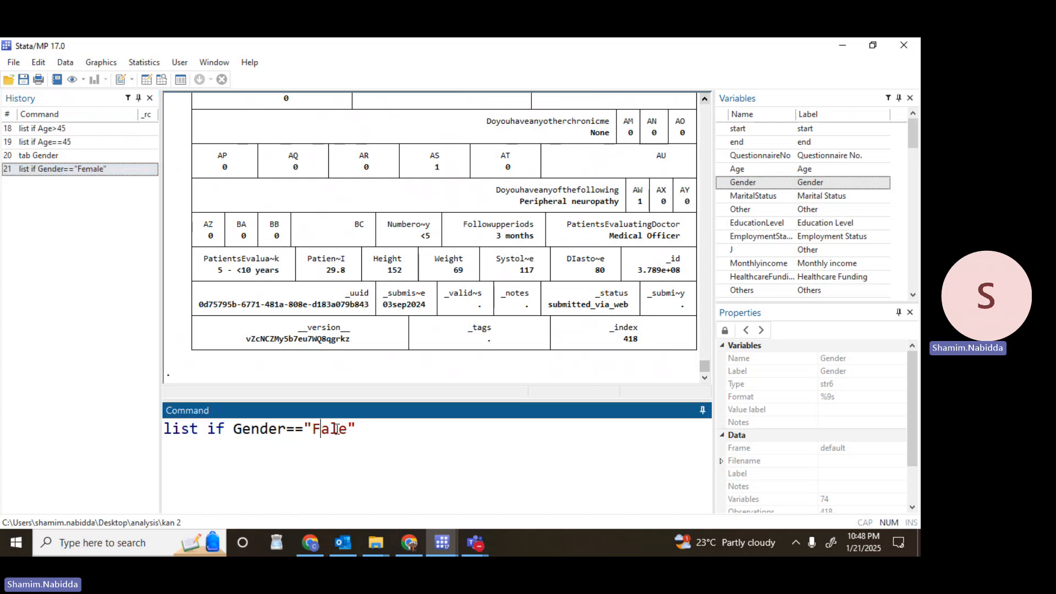
text(M)
key(Return)
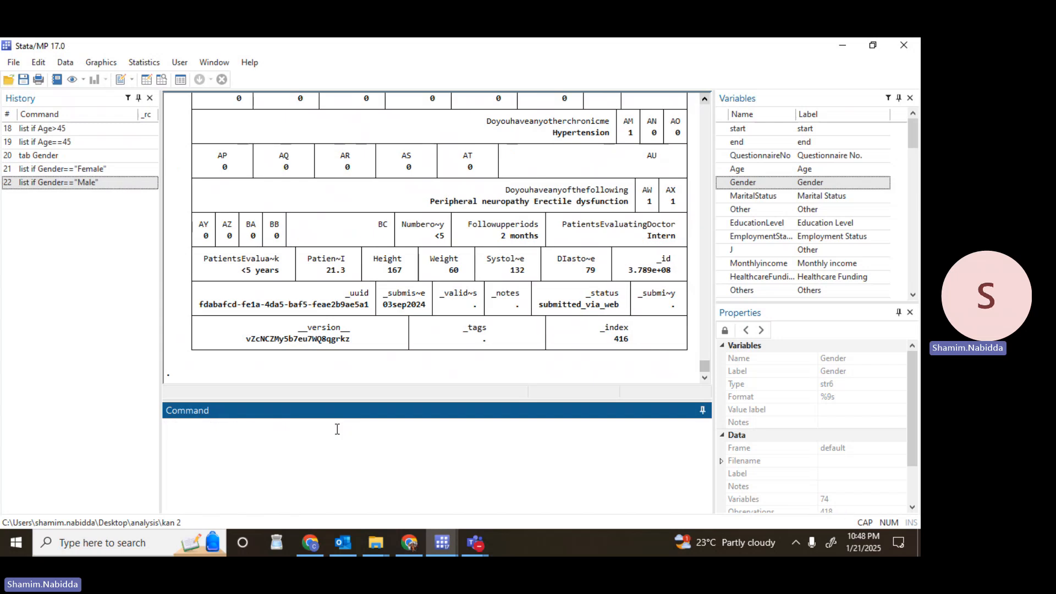
text(LIST)
key(BackSpace)
key(BackSpace)
key(BackSpace)
key(BackSpace)
key(Caps_Lock)
Write the male listing command from scratch as list if Gender=="Male" and run it.
text(list if Gender)
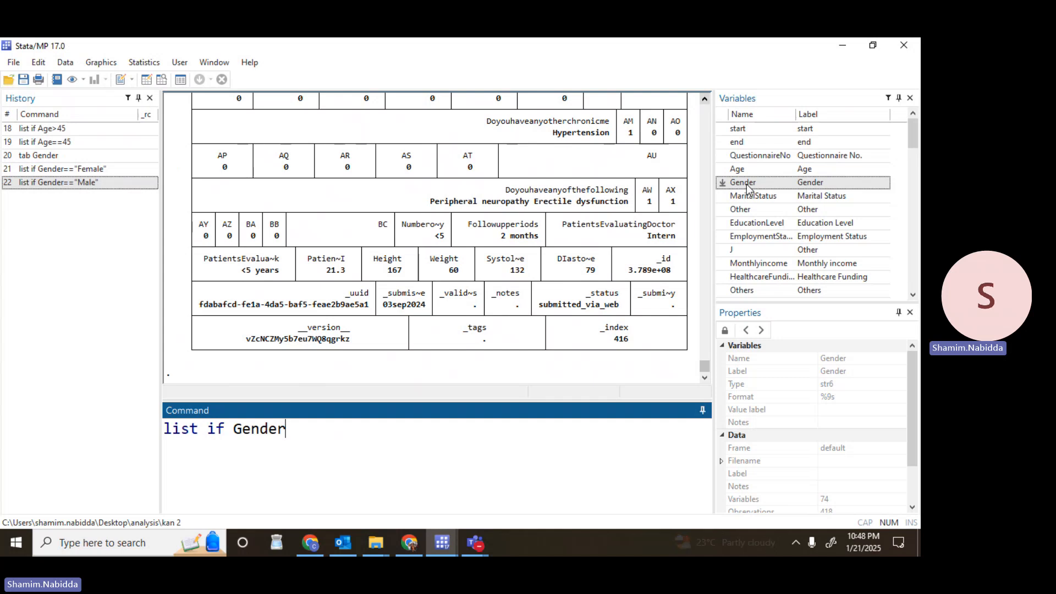
text(==")
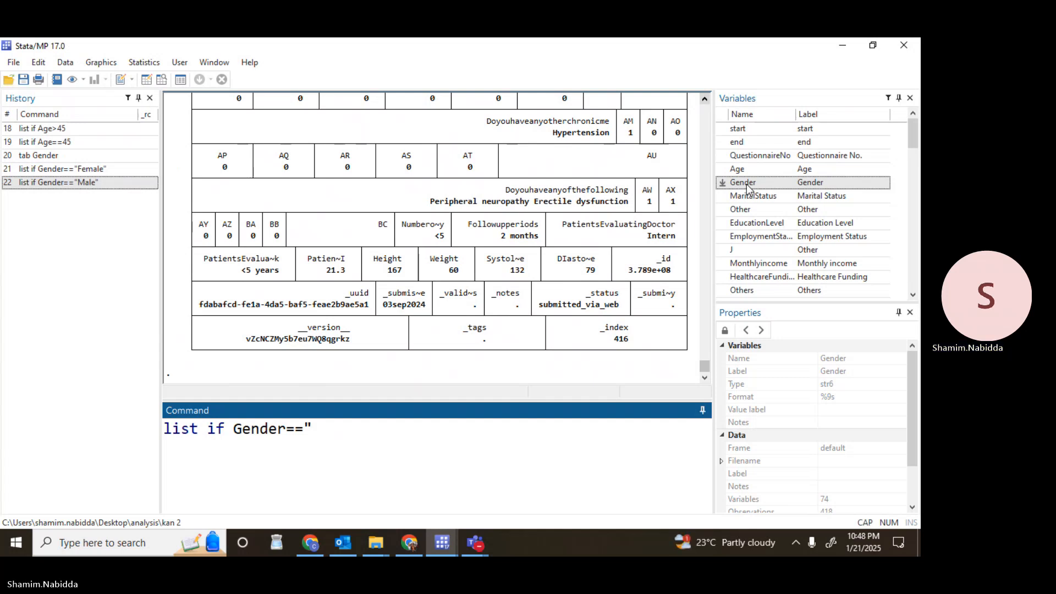
text(Male")
key(Return)
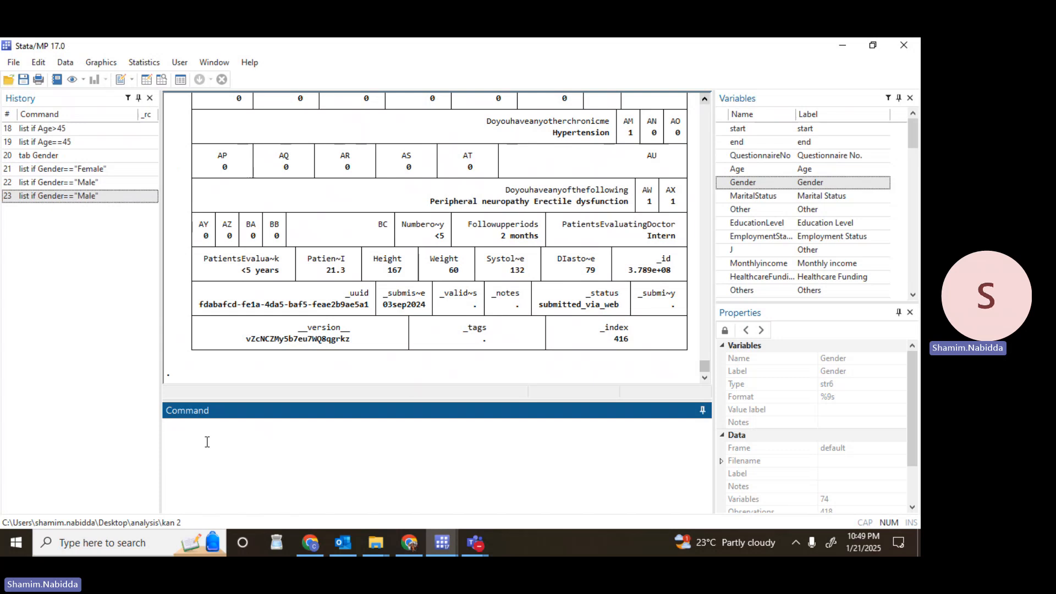
Run browse if Age>45, look through the filtered rows in the Data Editor, and return to the main window.
text(browsw)
key(BackSpace)
text(e if)
click(749, 170)
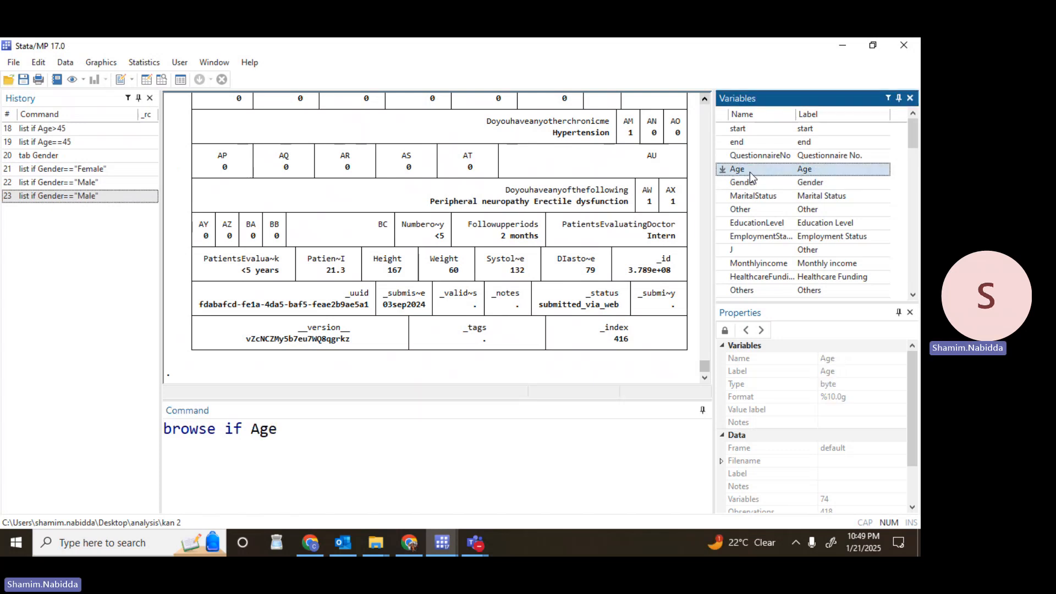
text(>45)
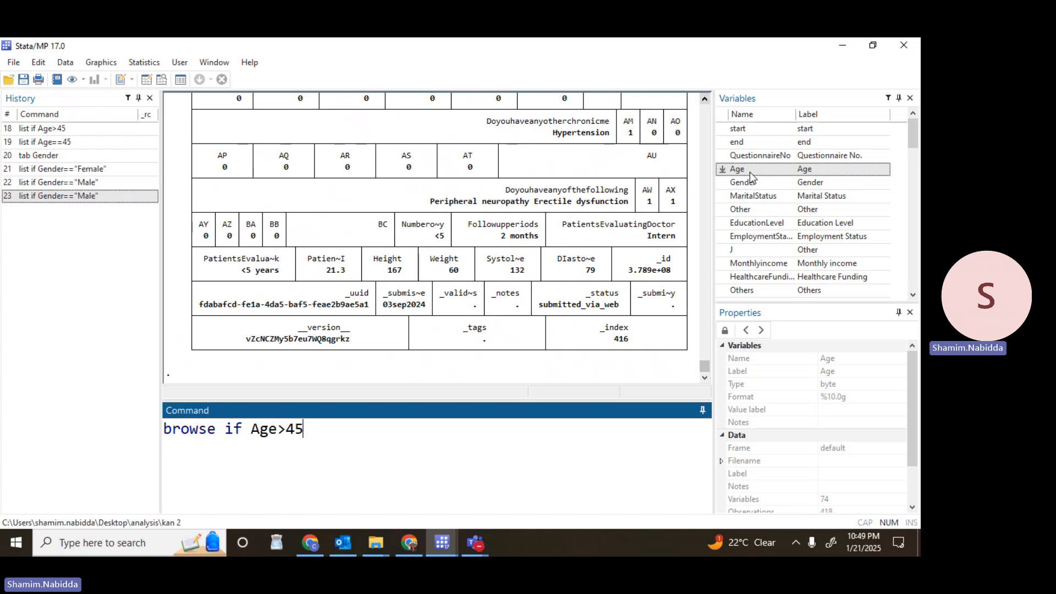
key(Return)
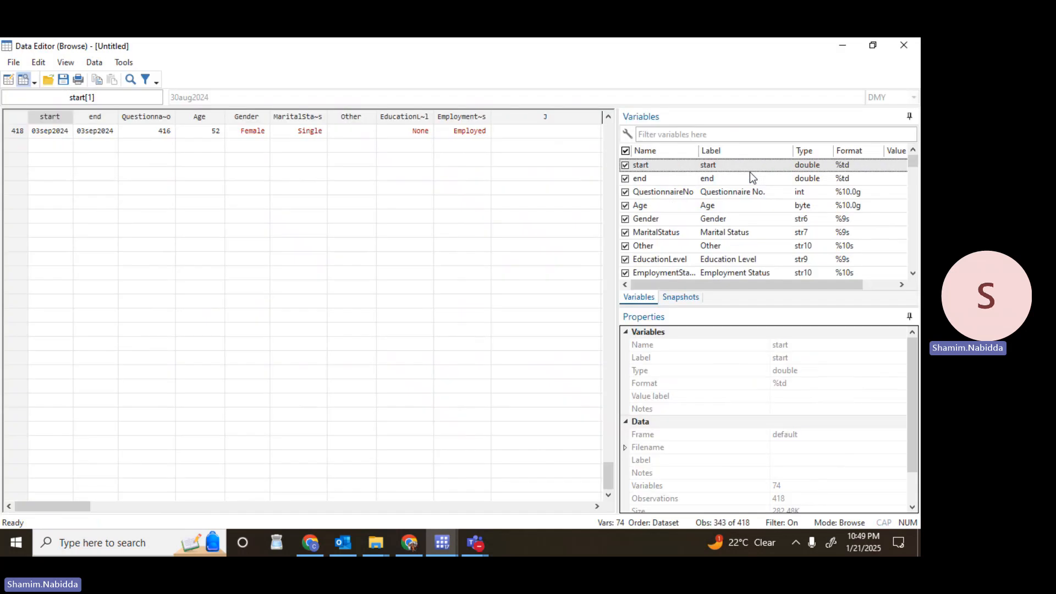
scroll(606, 153, up, 10)
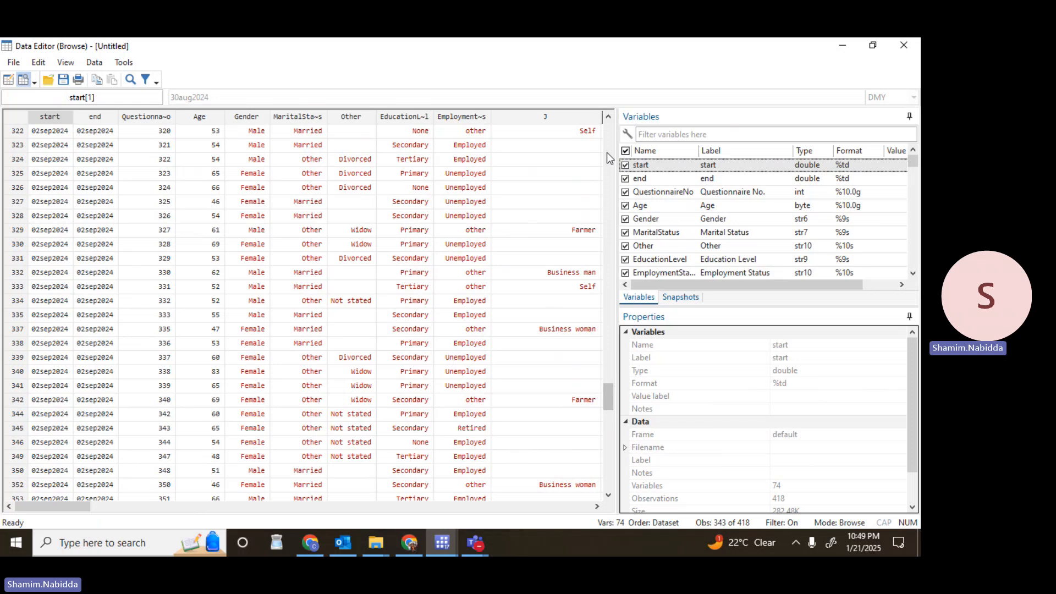
click(842, 45)
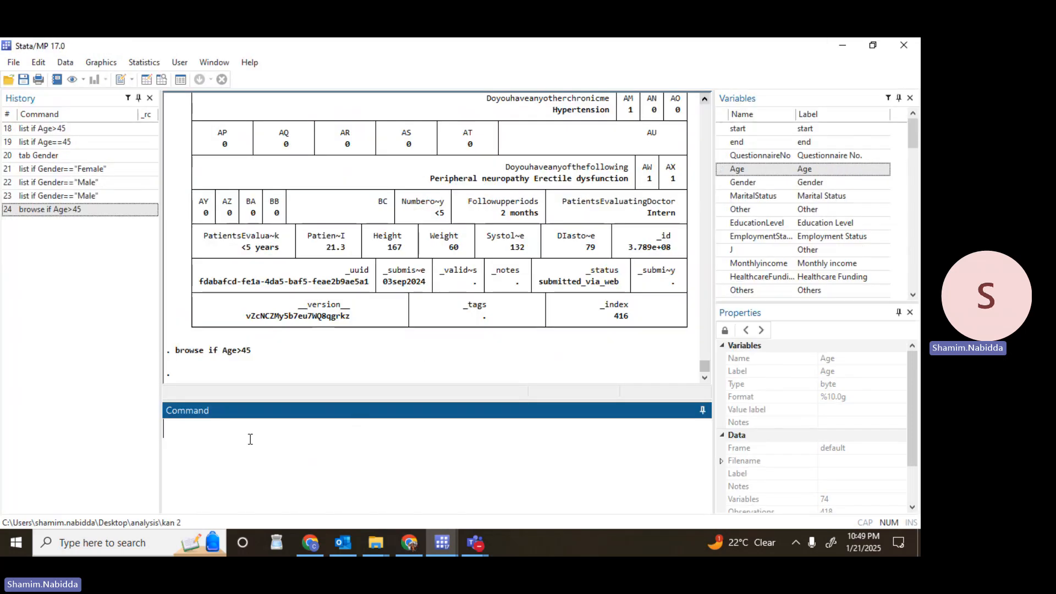
Recall the age browse command, change it to browse if Age==45, run it, and return to the main window after viewing.
click(90, 211)
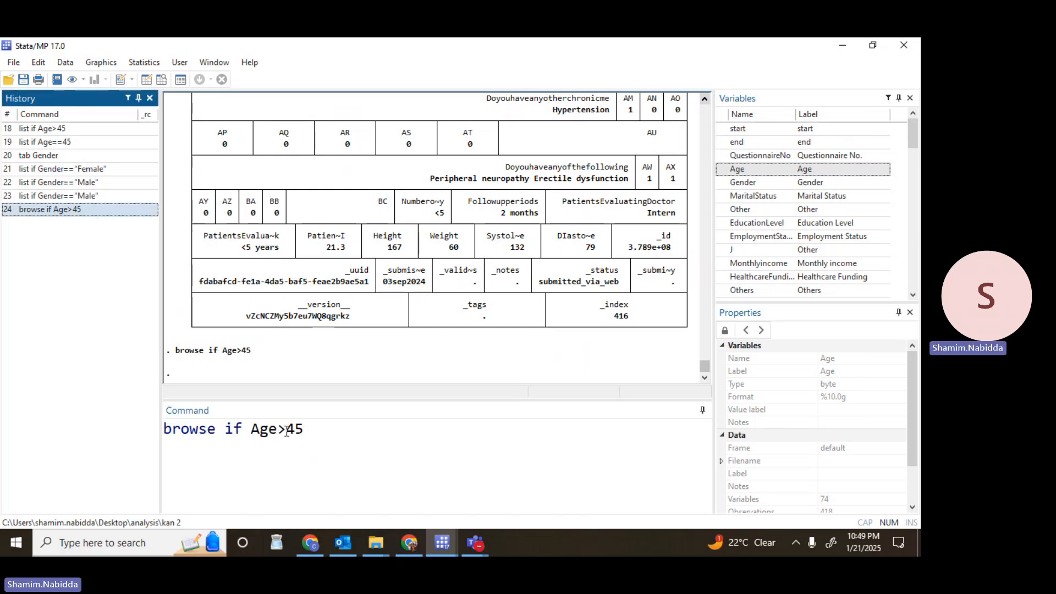
click(287, 432)
key(BackSpace)
text(=)
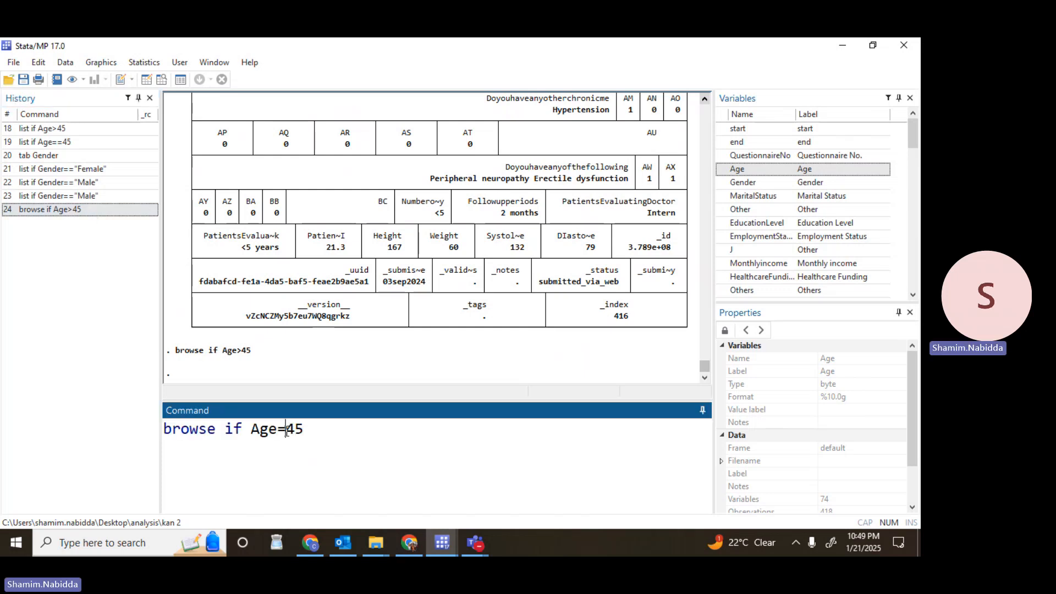
text(=)
key(Return)
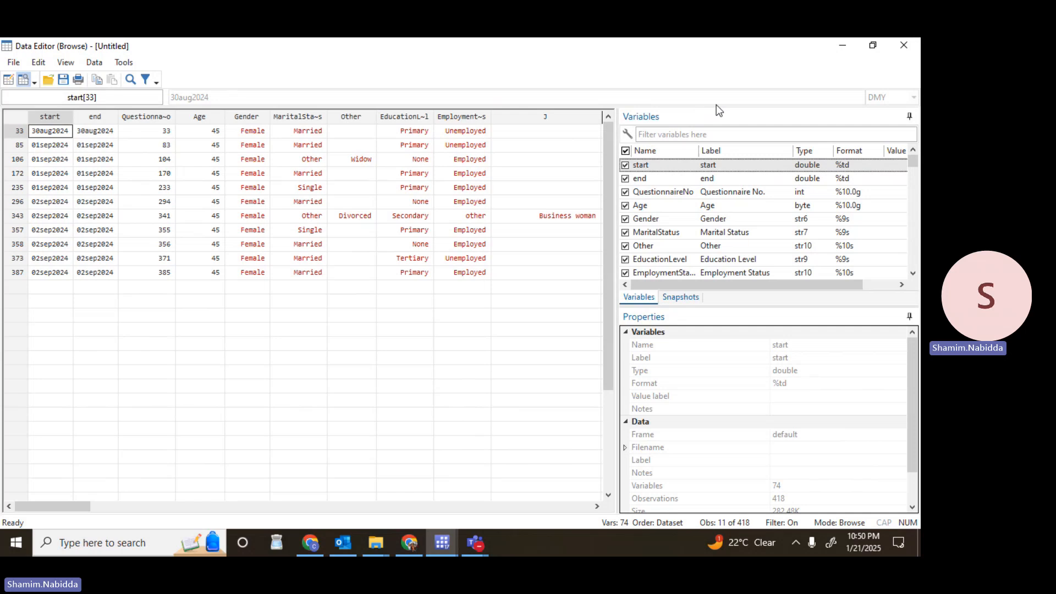
click(843, 46)
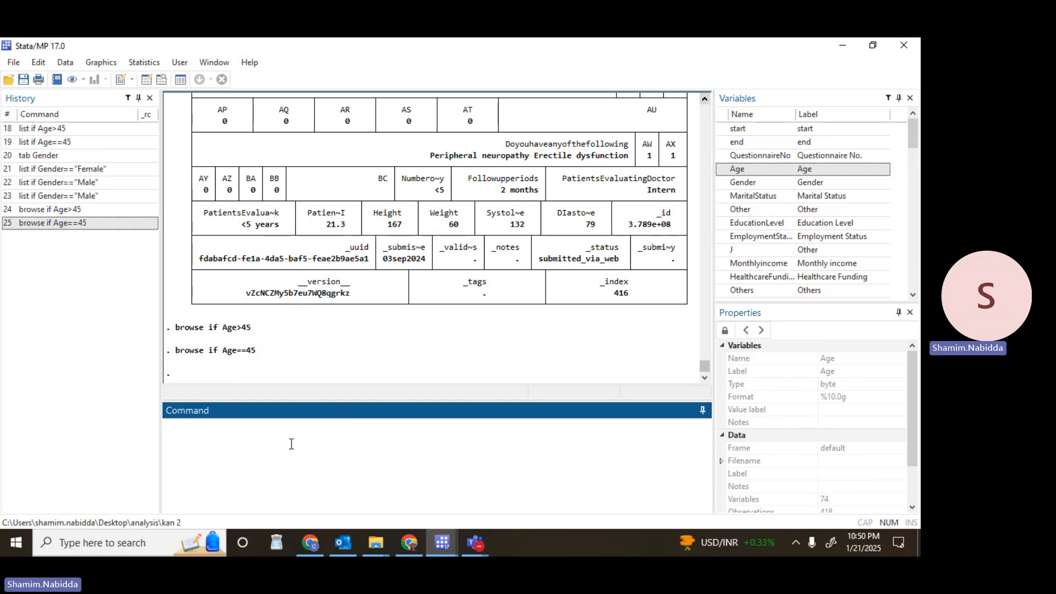
Run browse if Gender=="Female", look through the filtered rows in the Data Editor, and return to the main window.
text(browse if )
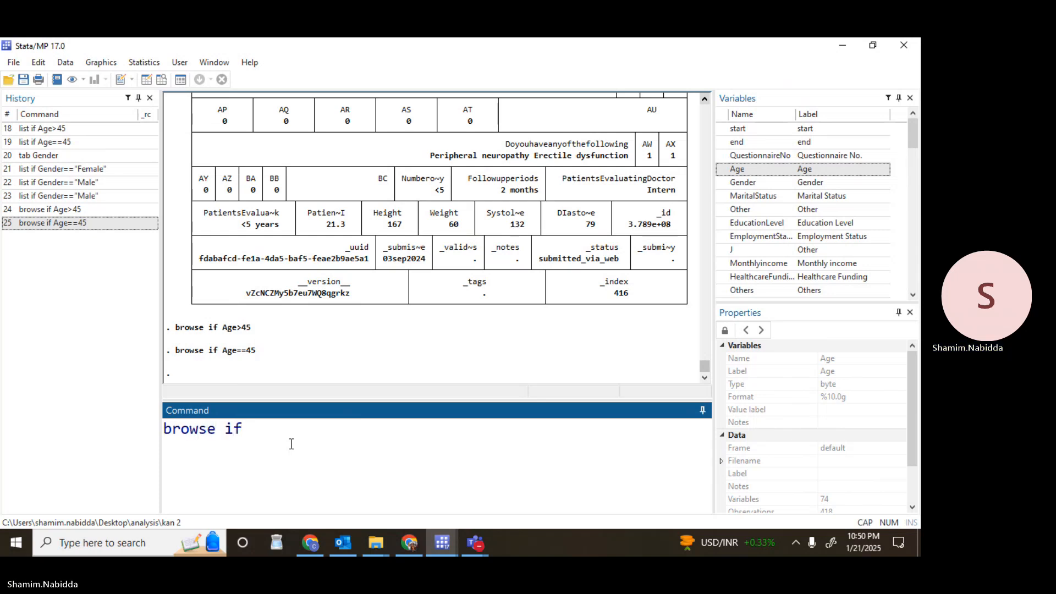
text(Gender==)
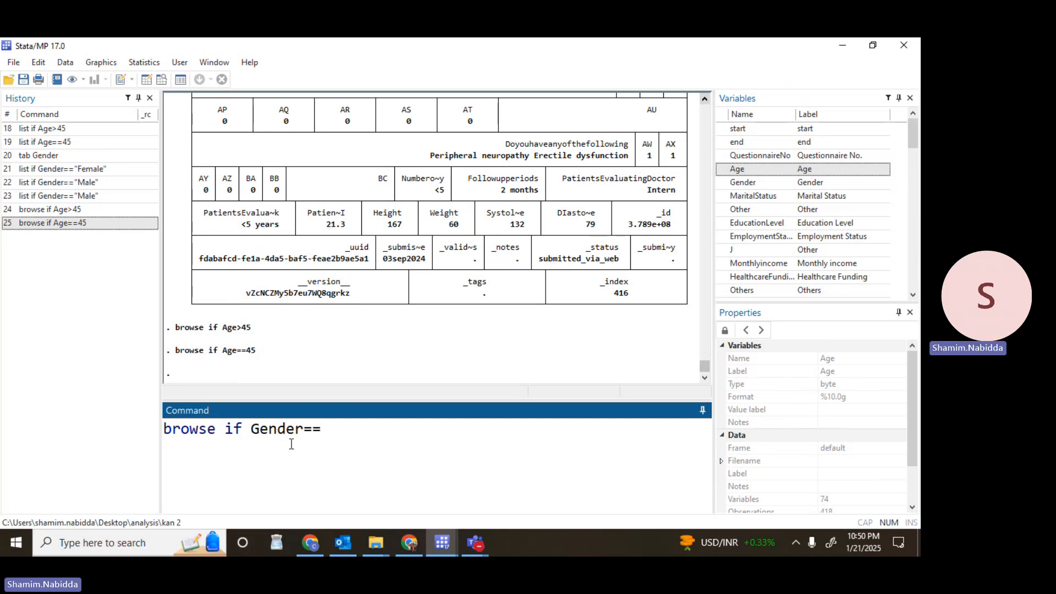
text("Female)
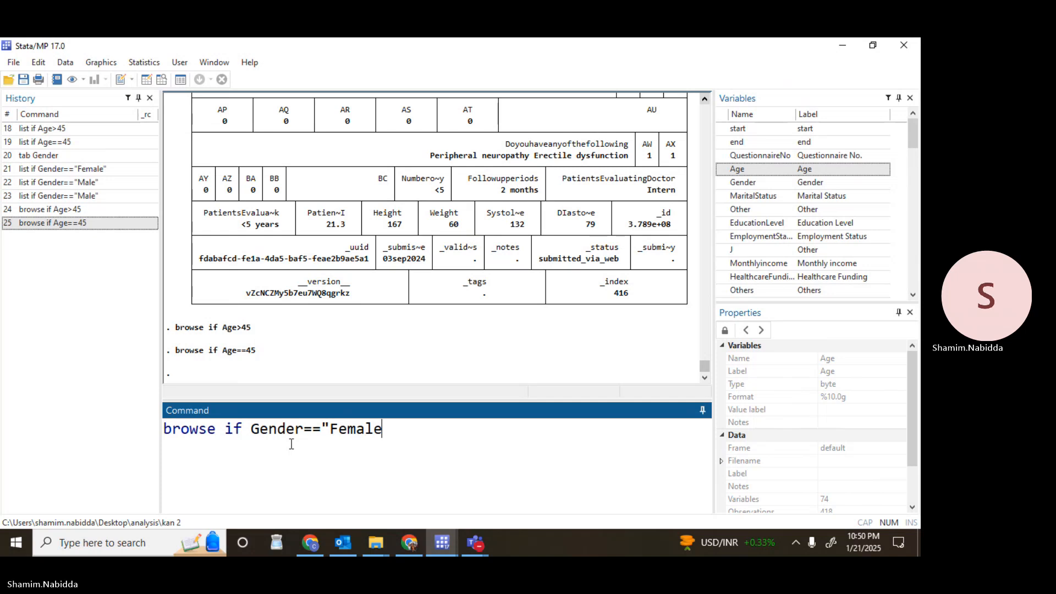
text(")
key(Return)
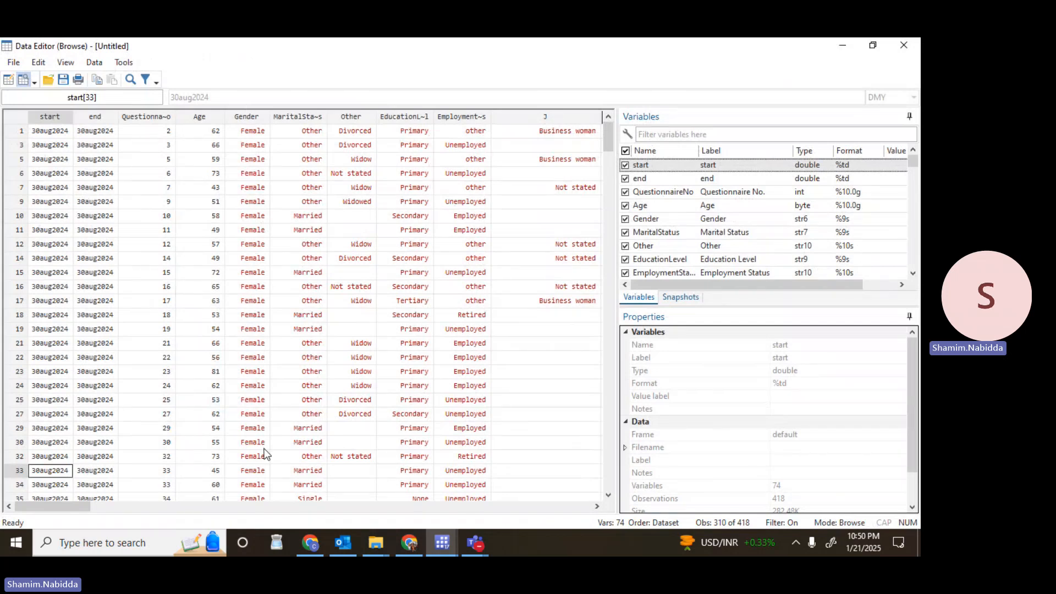
click(608, 470)
click(609, 470)
click(608, 470)
click(609, 470)
click(608, 470)
click(609, 470)
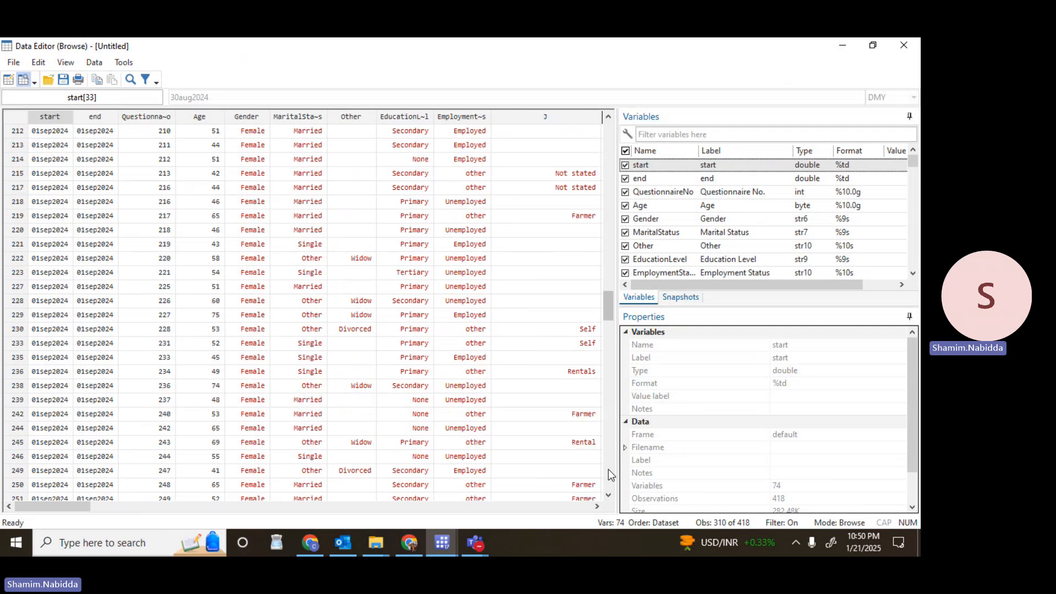
click(609, 470)
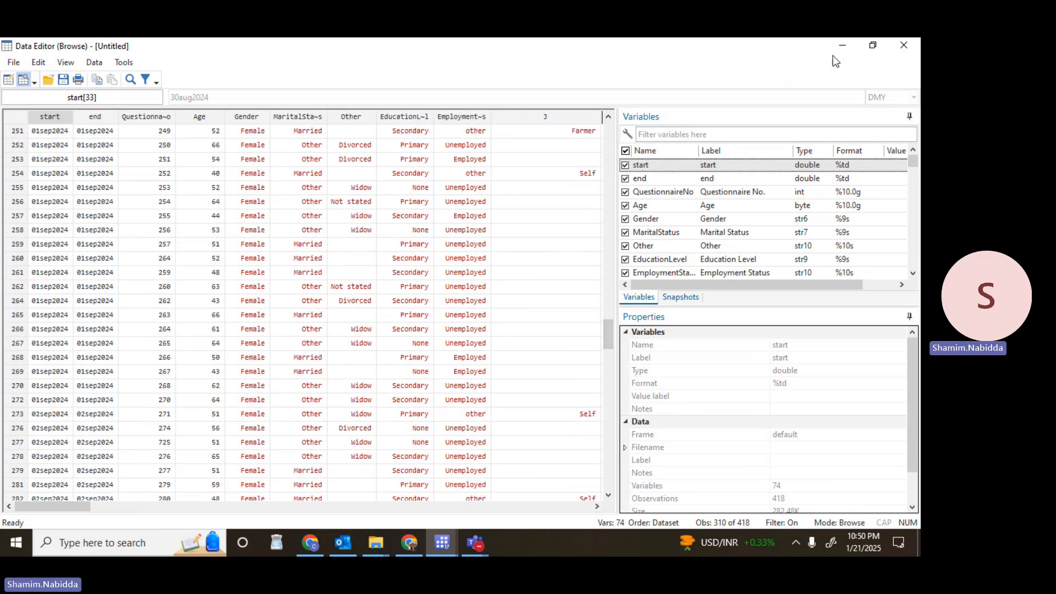
click(844, 43)
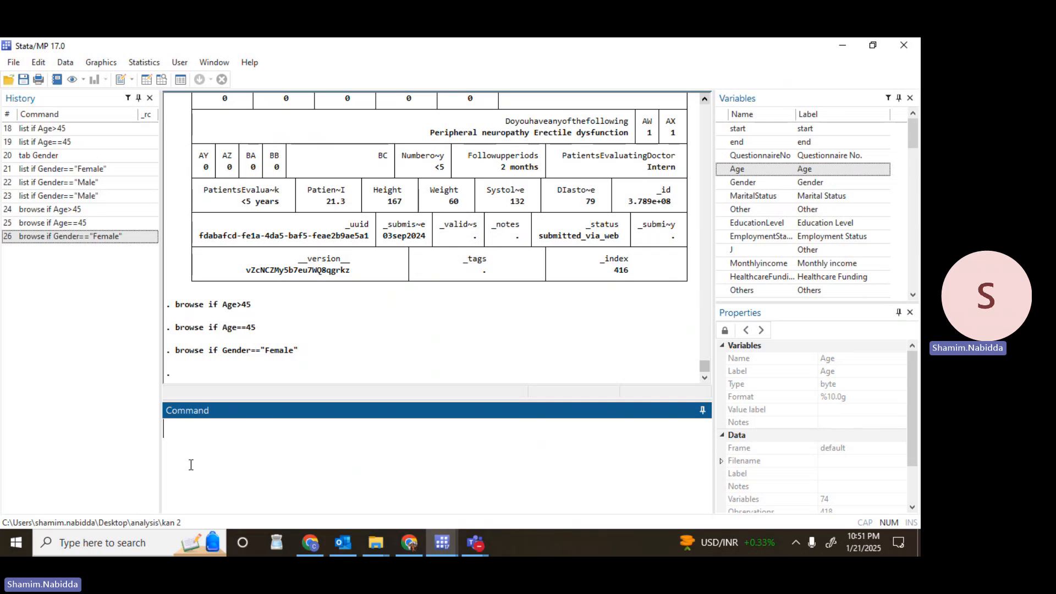
Rename the variable Age to Age_of_participants with the rename command.
text(rename)
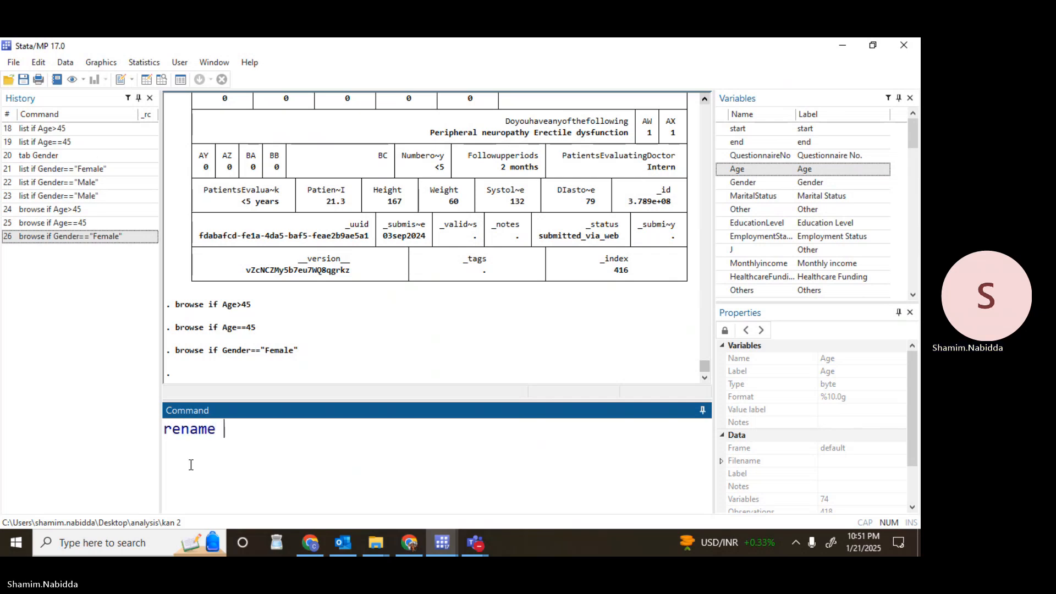
double_click(746, 172)
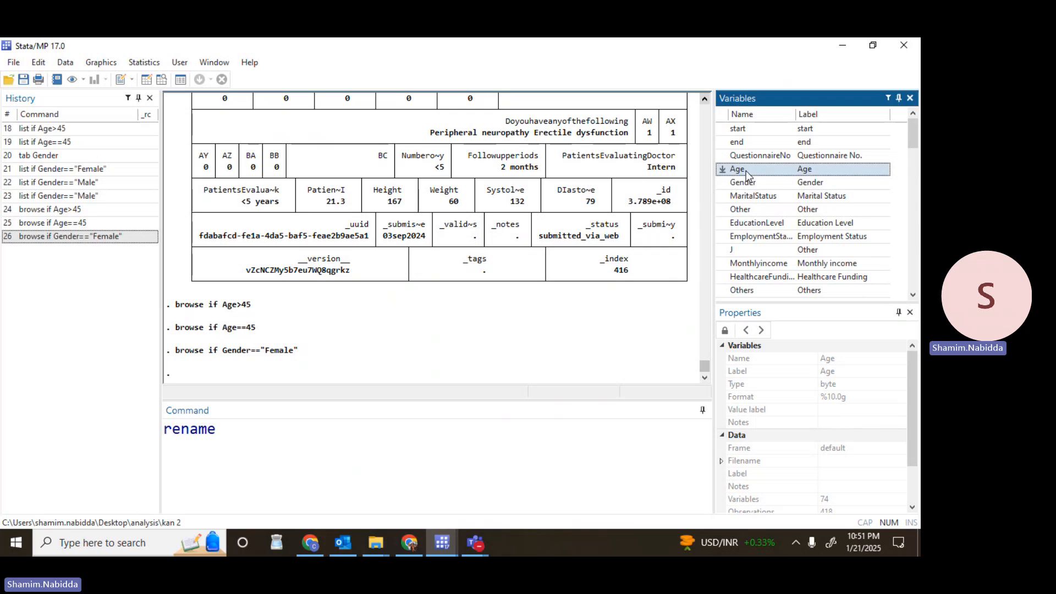
click(280, 426)
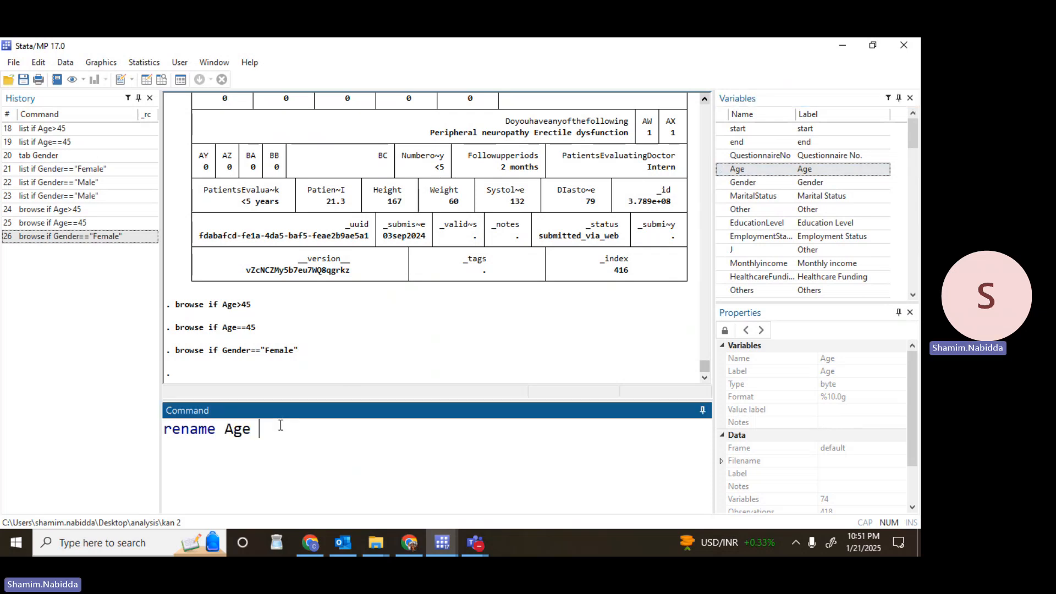
text(Age-)
key(BackSpace)
text(of_a)
key(BackSpace)
text(participants)
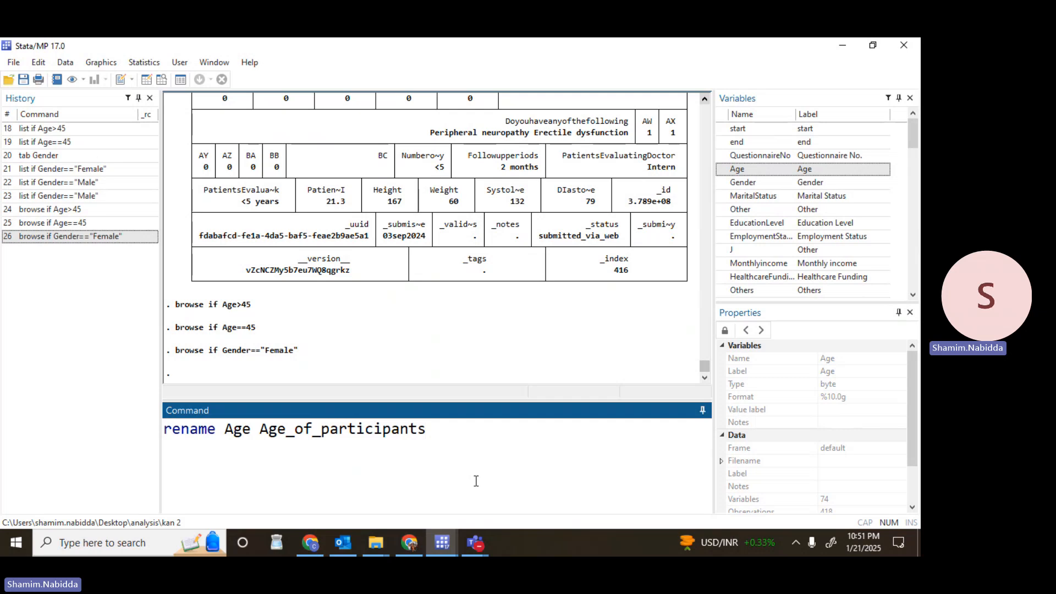
key(Return)
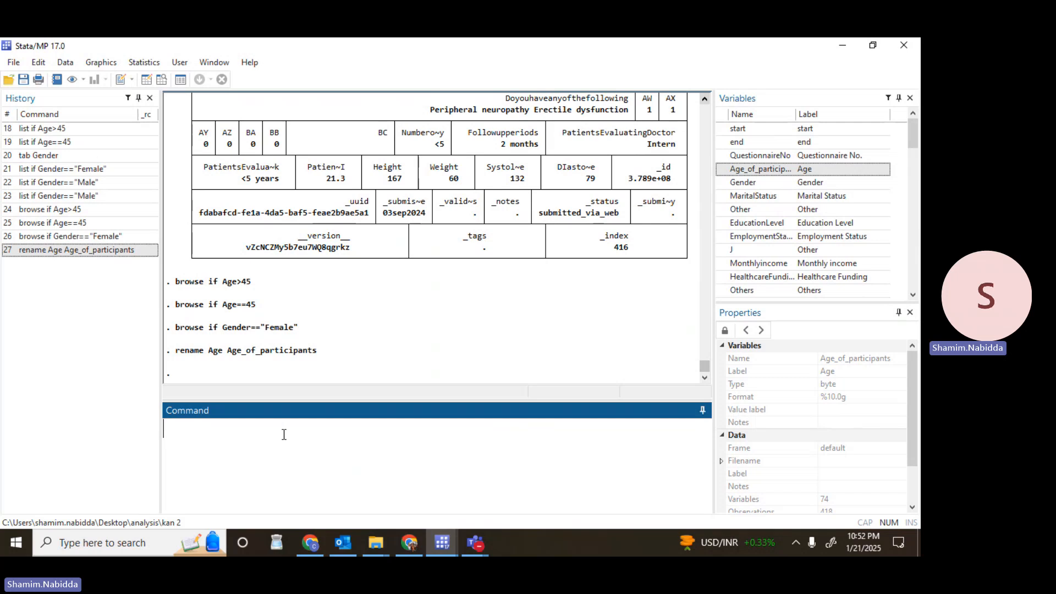
Count the female observations by running count if Gender=="Female".
text(count)
text(if)
double_click(757, 186)
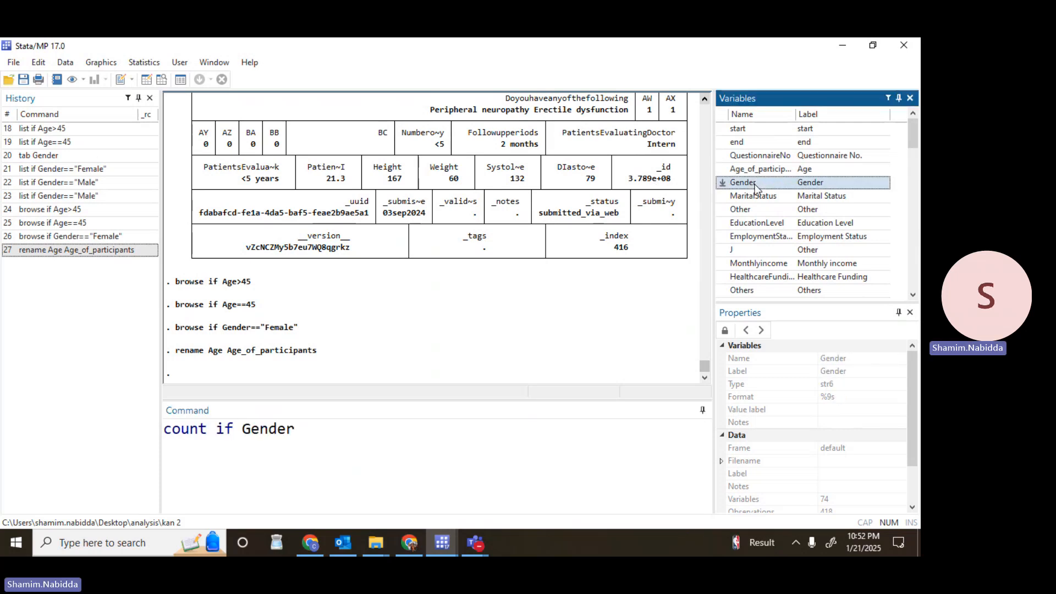
text(=="Fe)
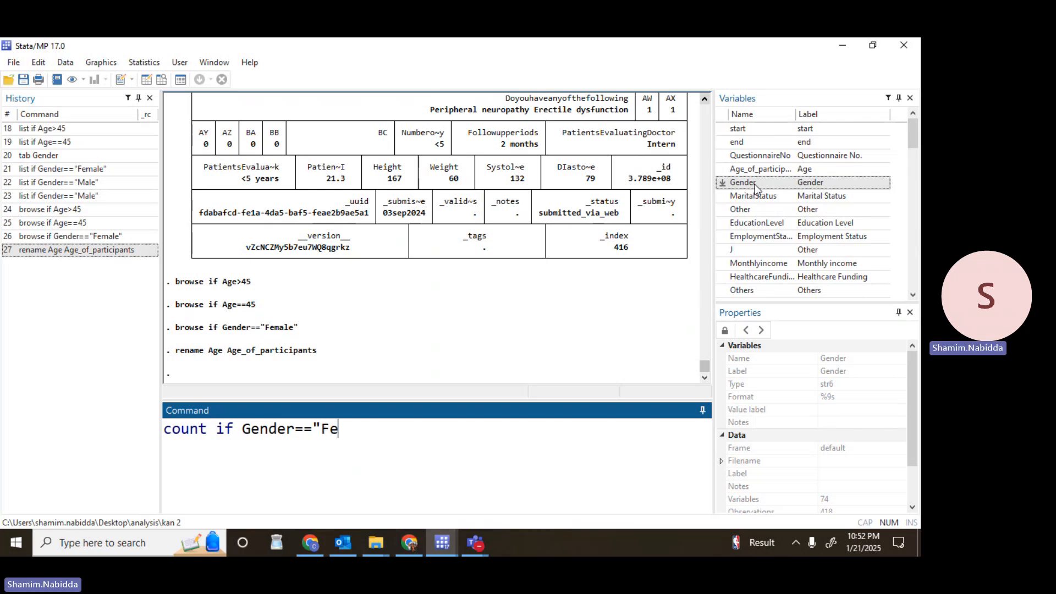
text(a)
key(BackSpace)
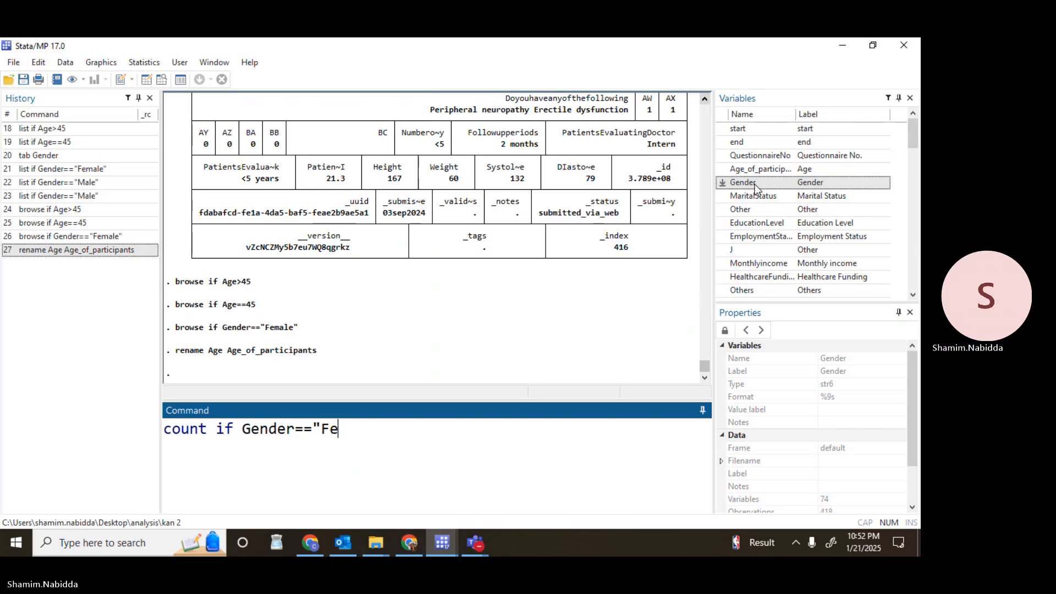
text(male")
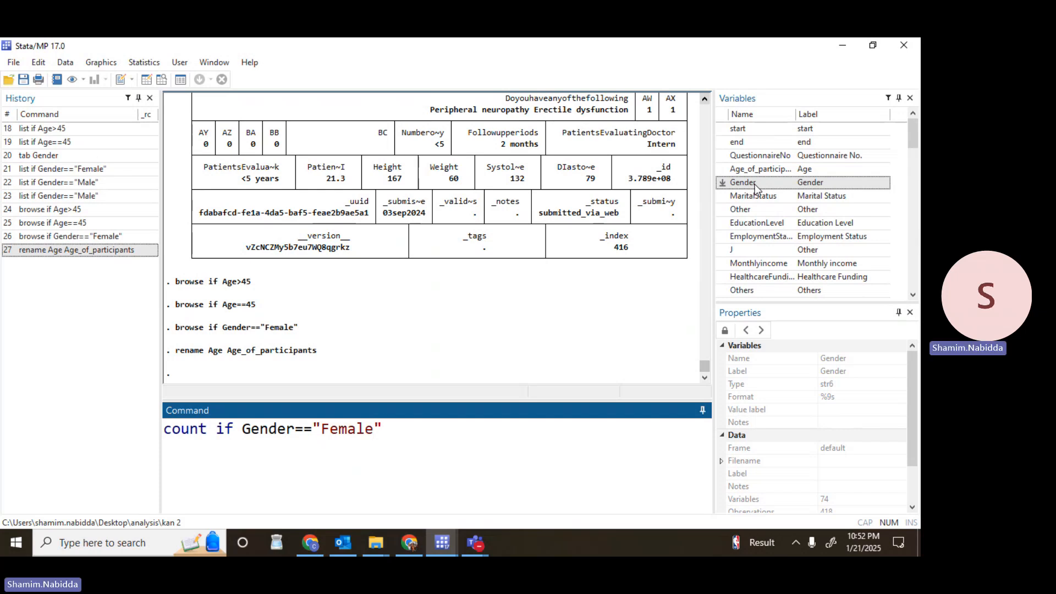
key(Return)
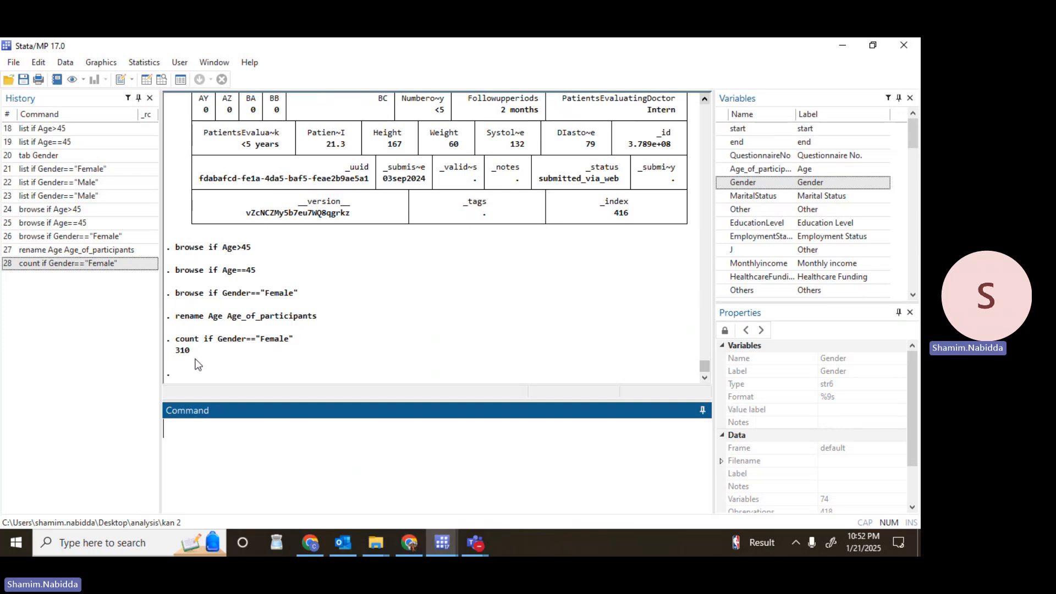
Recall the female count command and replace Gender with the variable Age_of_participants in its condition.
click(119, 263)
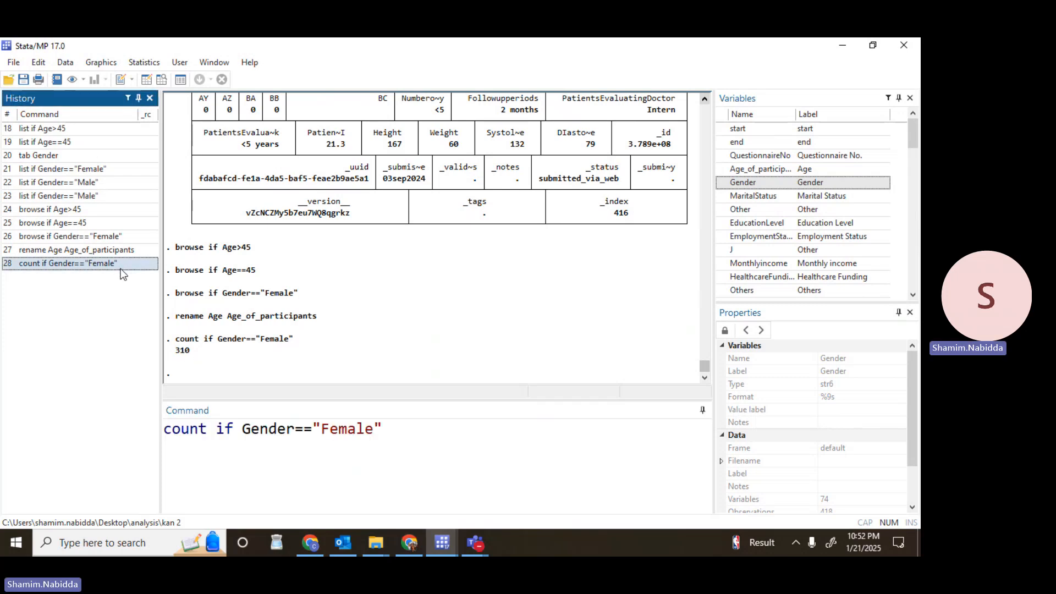
click(294, 429)
key(BackSpace)
key(BackSpace)
key(BackSpace)
key(BackSpace)
key(BackSpace)
key(BackSpace)
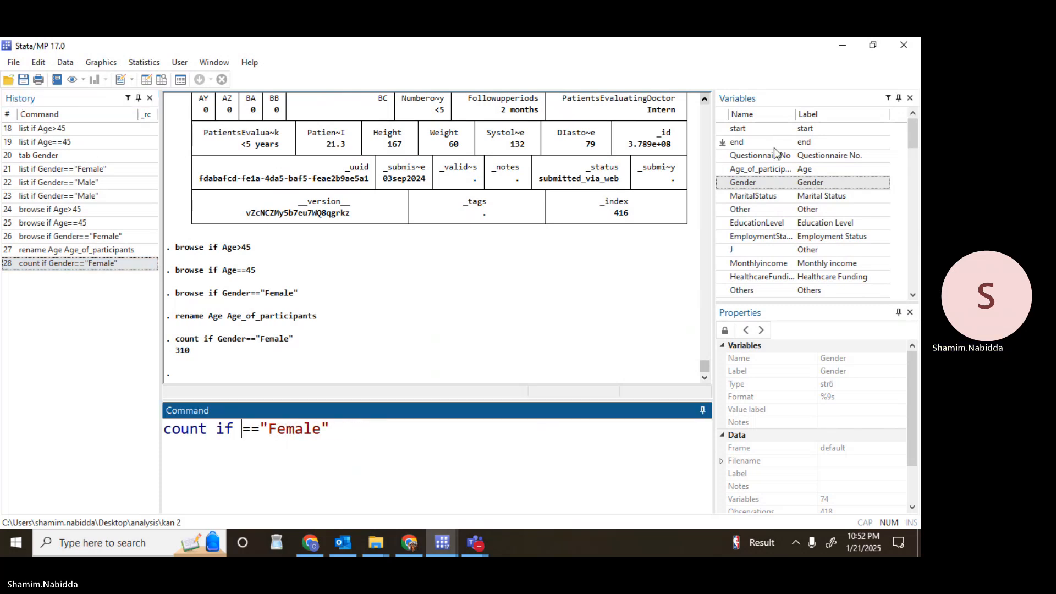
double_click(757, 170)
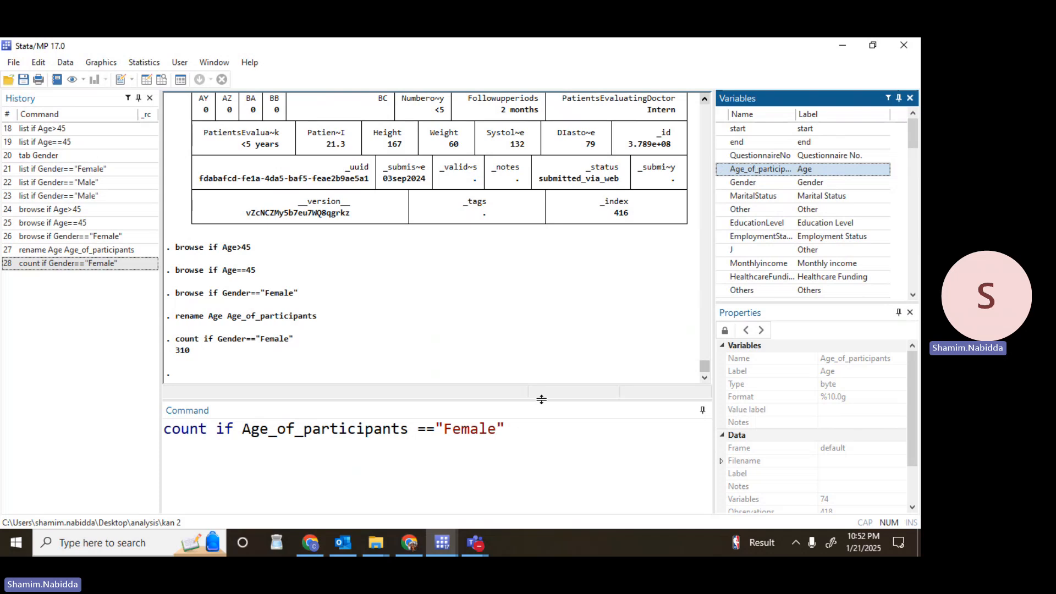
Change the rest of the count condition from an equality with "Female" to greater than 45.
click(437, 430)
key(BackSpace)
key(BackSpace)
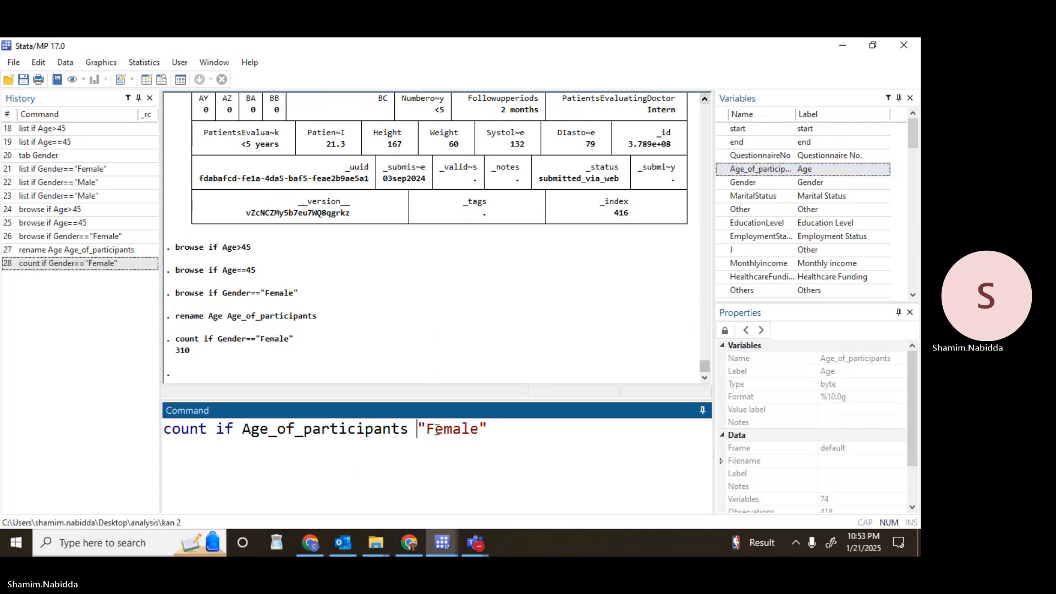
text(>)
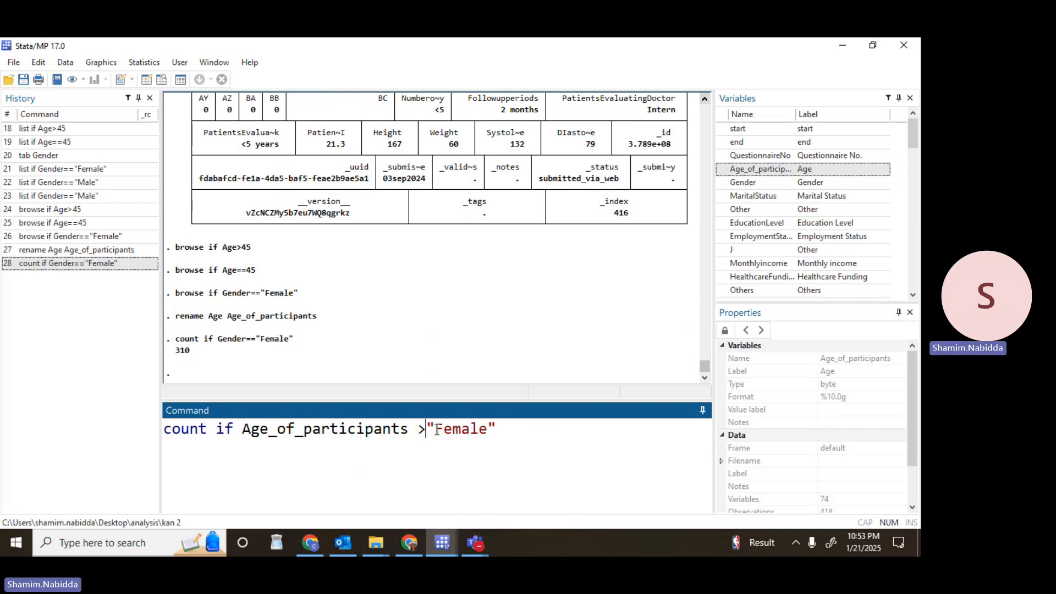
click(499, 429)
key(BackSpace)
key(BackSpace)
key(BackSpace)
key(BackSpace)
key(BackSpace)
key(BackSpace)
key(BackSpace)
key(BackSpace)
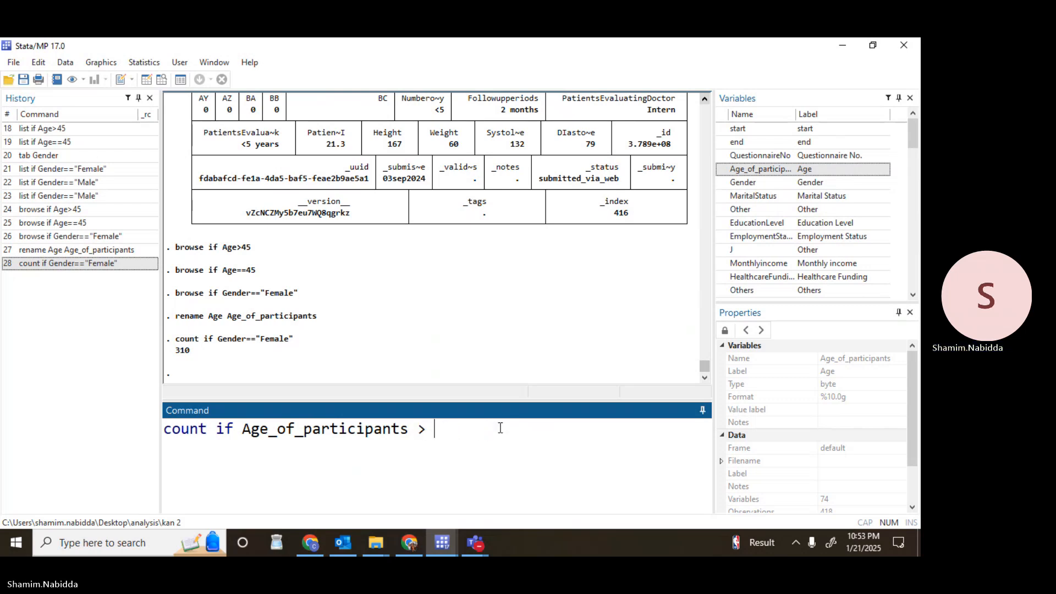
text(45)
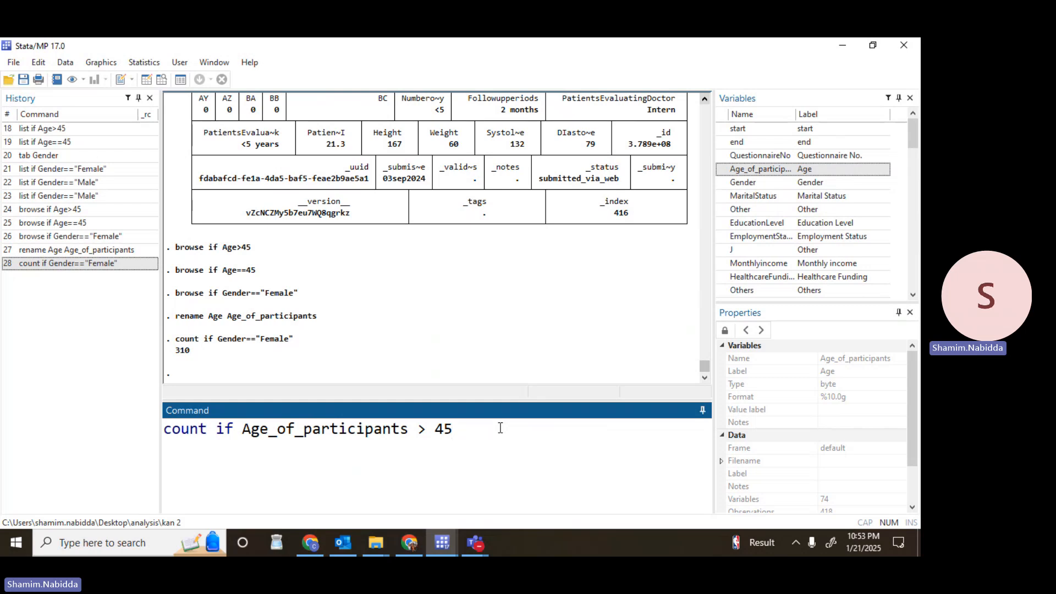
Remove the spaces around the greater-than sign and run count if Age_of_participants>45.
click(433, 430)
key(BackSpace)
click(420, 430)
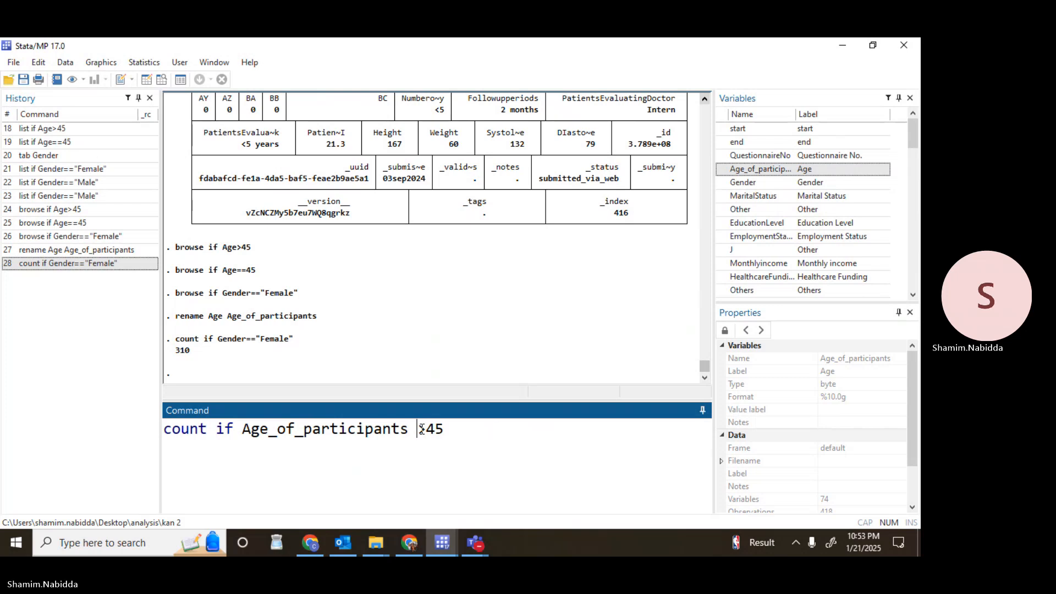
key(BackSpace)
key(Return)
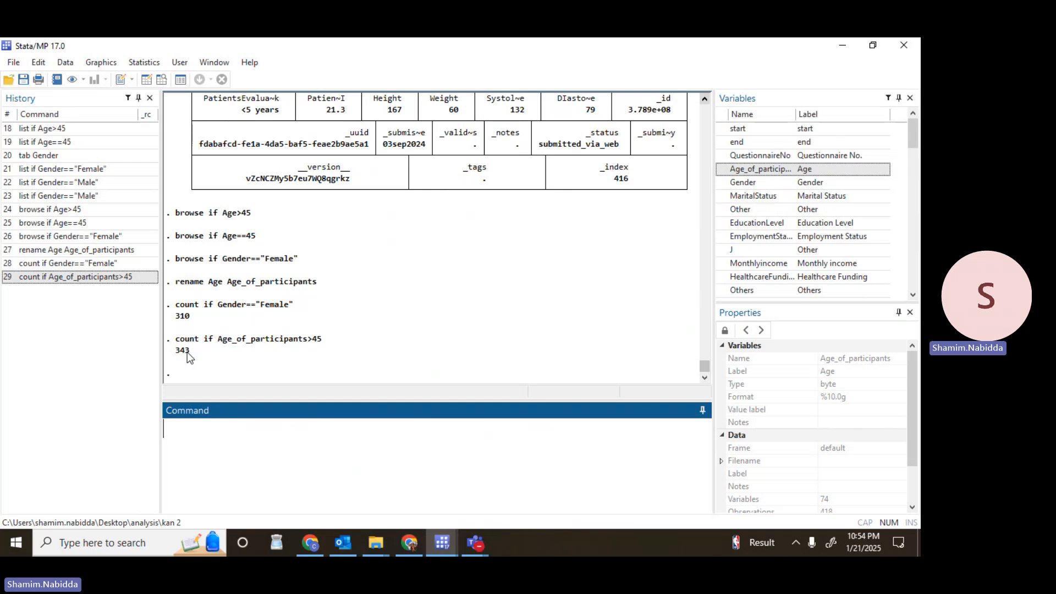
Create an empty variable by running gen biostatistics=. and locate it at the end of the variable list.
text(gen)
text(biostatistics)
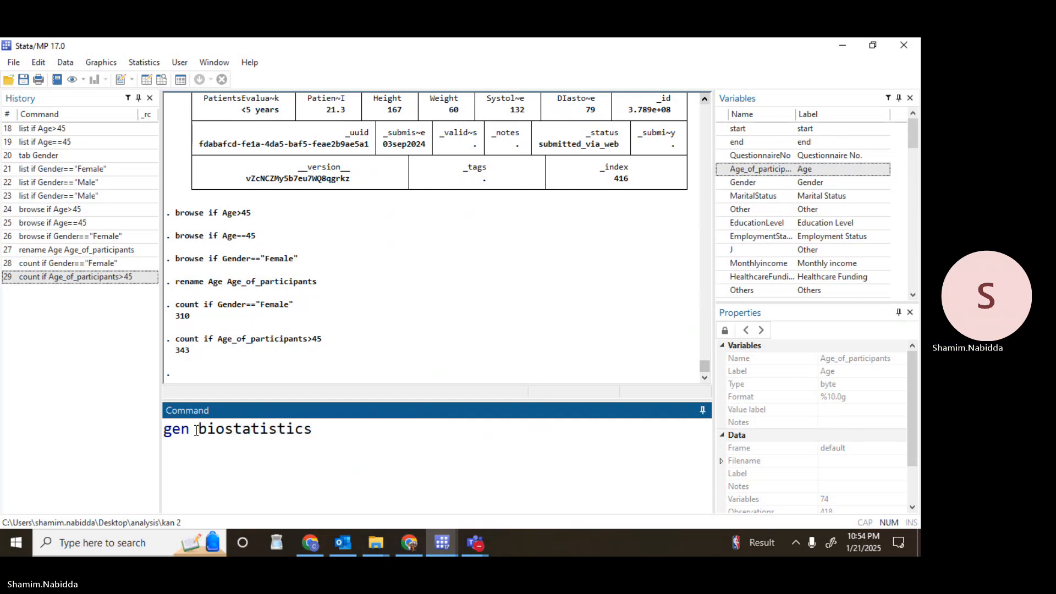
text(=)
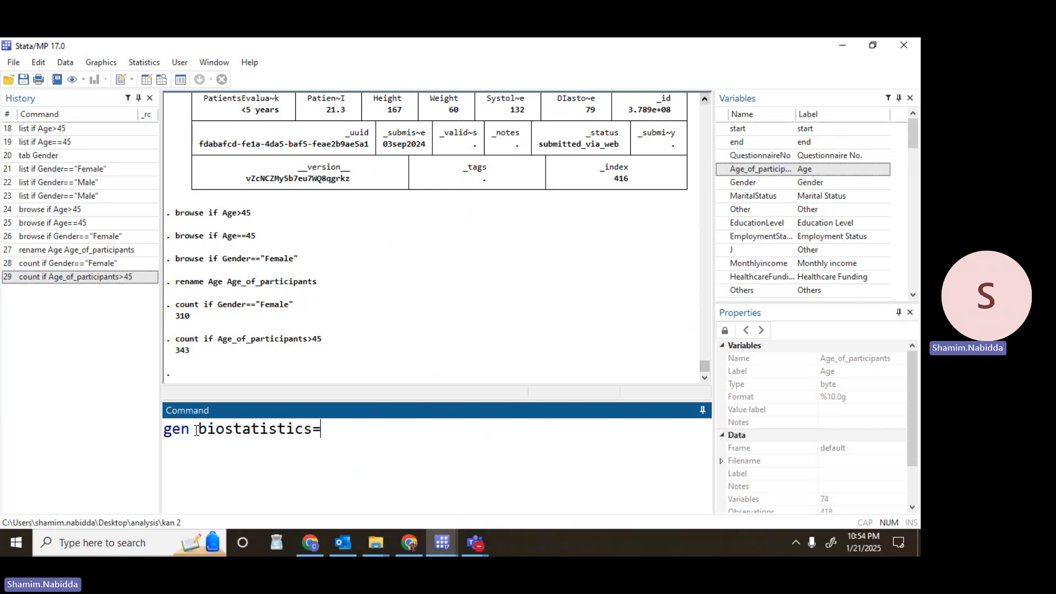
text(.)
key(Return)
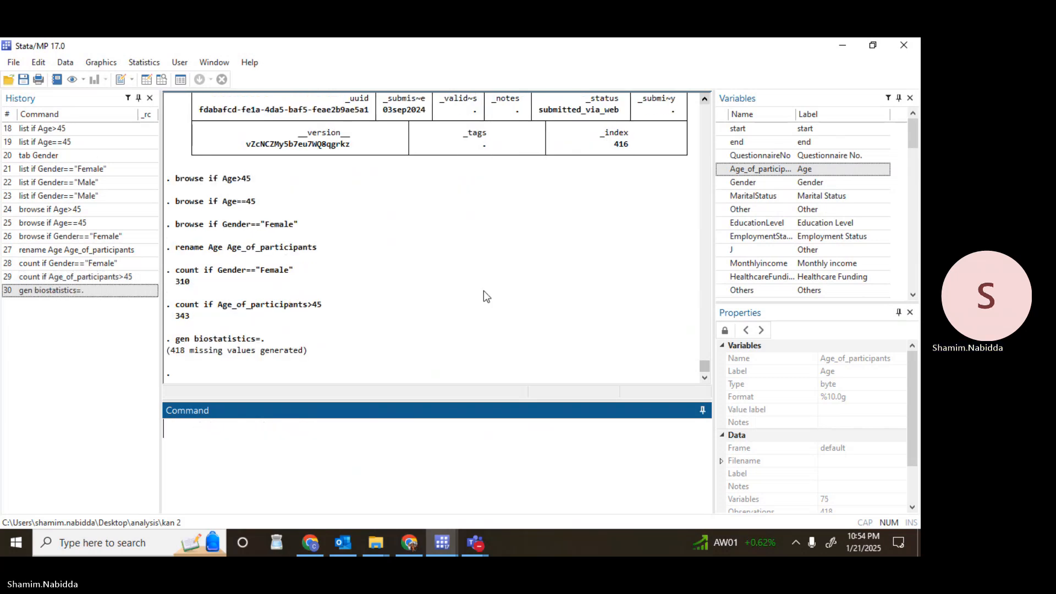
click(912, 277)
click(912, 293)
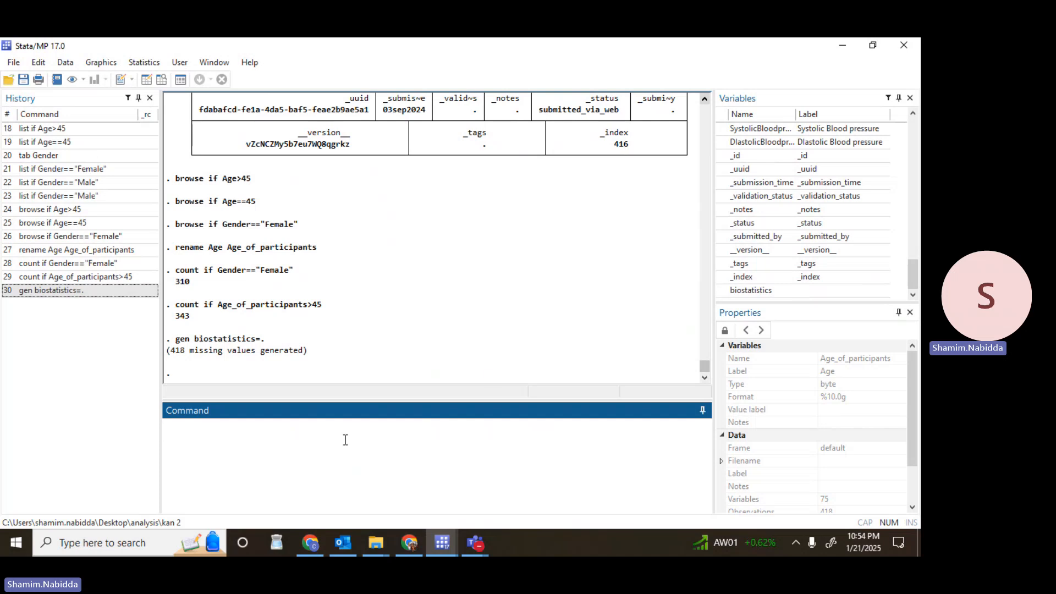
Open the full dataset with the br command and view the values in the biostatistics column.
text(br)
key(Return)
click(586, 507)
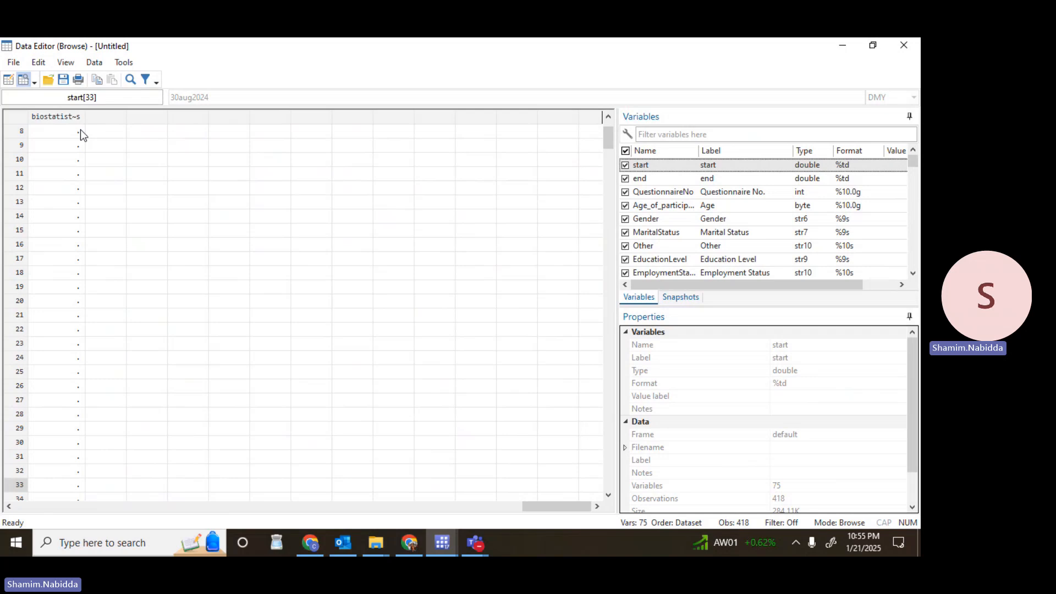
Minimize the data browser and run gen Gender2= Gender, inserting the existing Gender variable from the variable list.
click(843, 48)
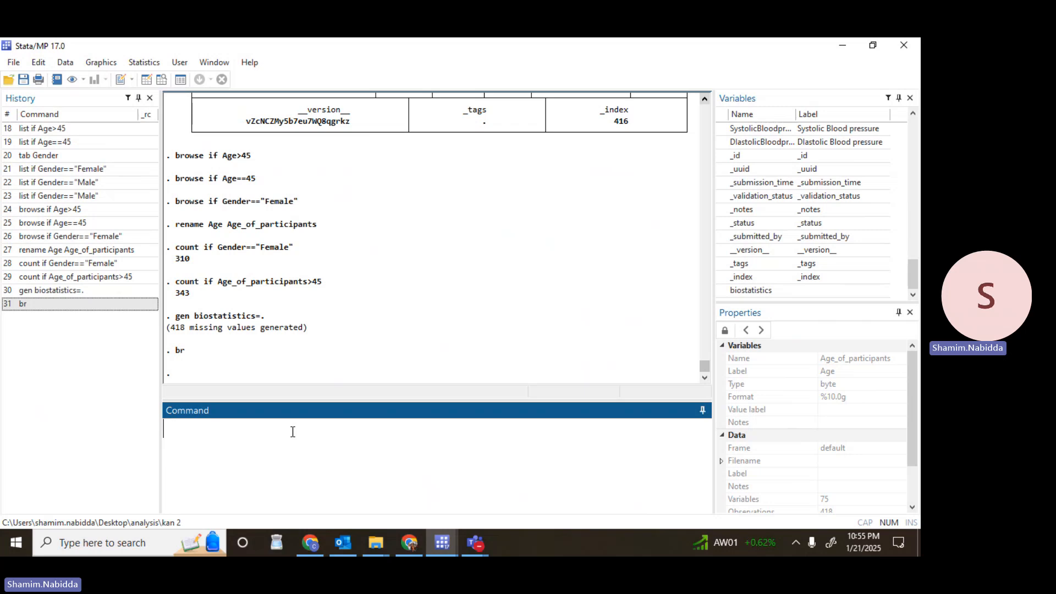
text(gen G)
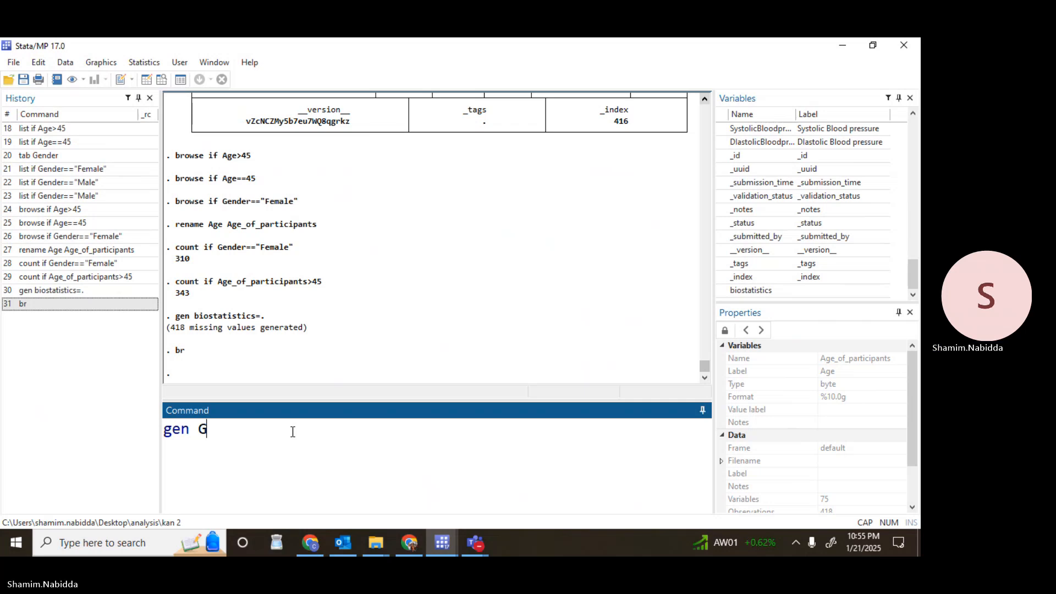
text(ende)
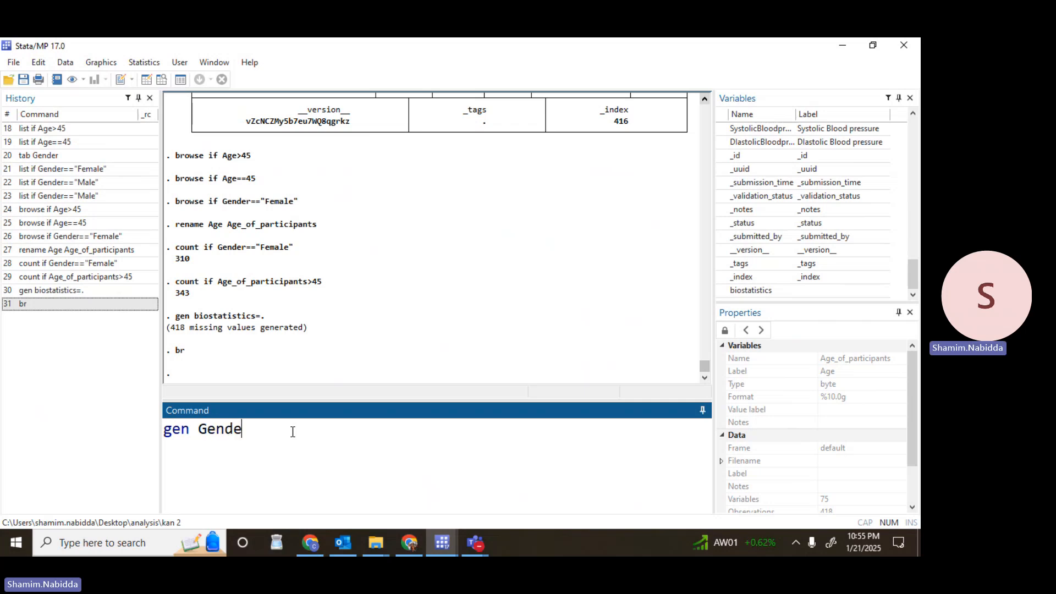
text(r2=)
click(916, 159)
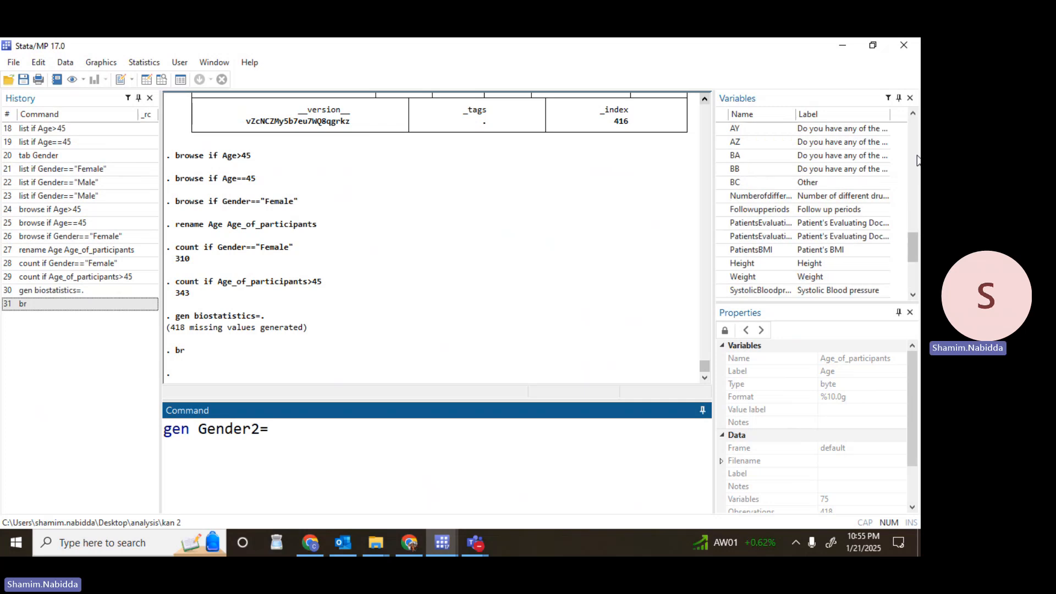
drag(916, 160, 914, 124)
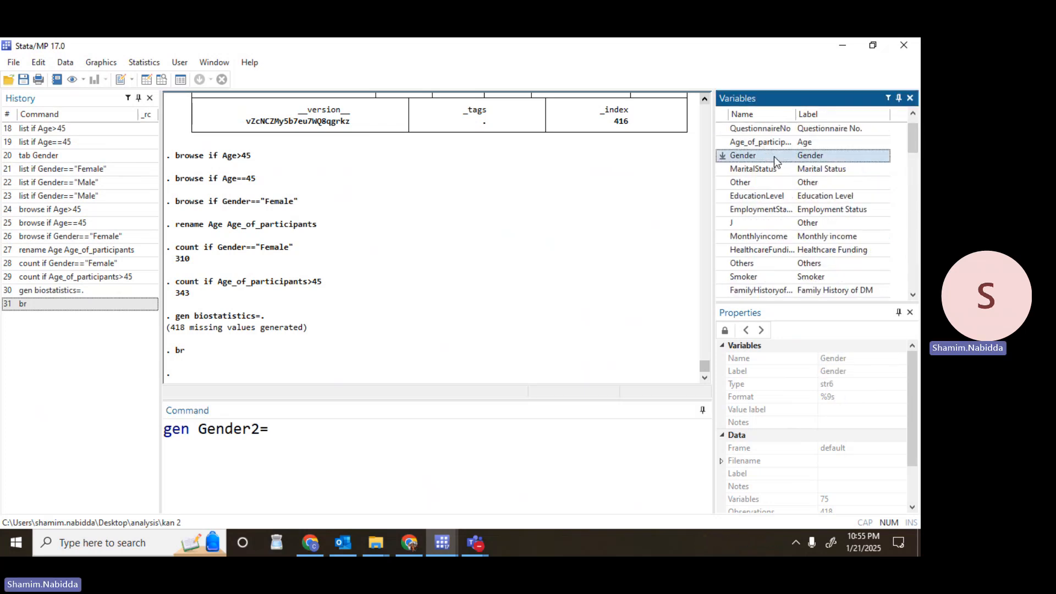
double_click(775, 157)
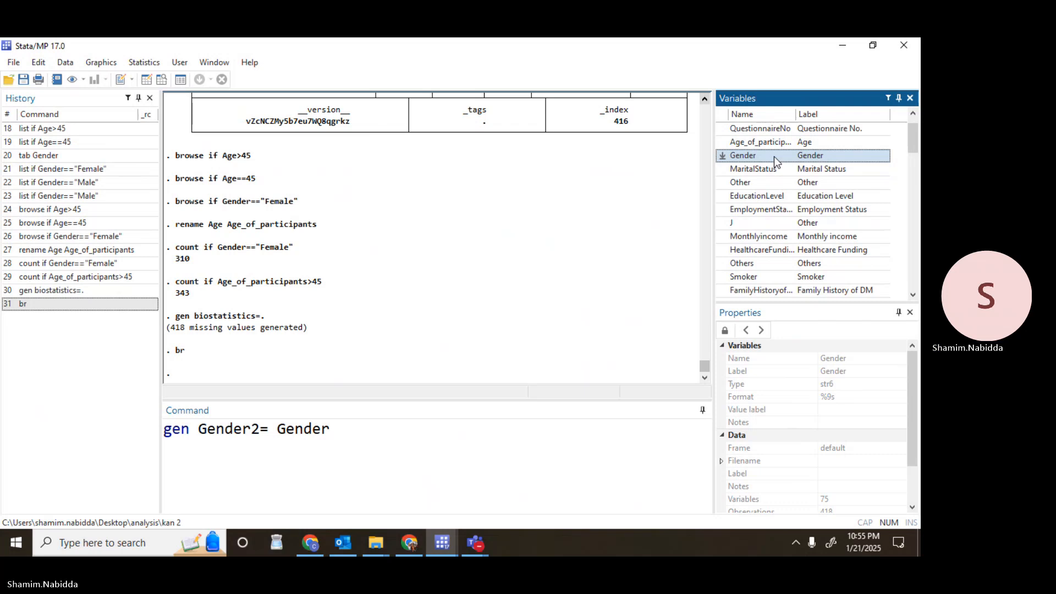
key(Return)
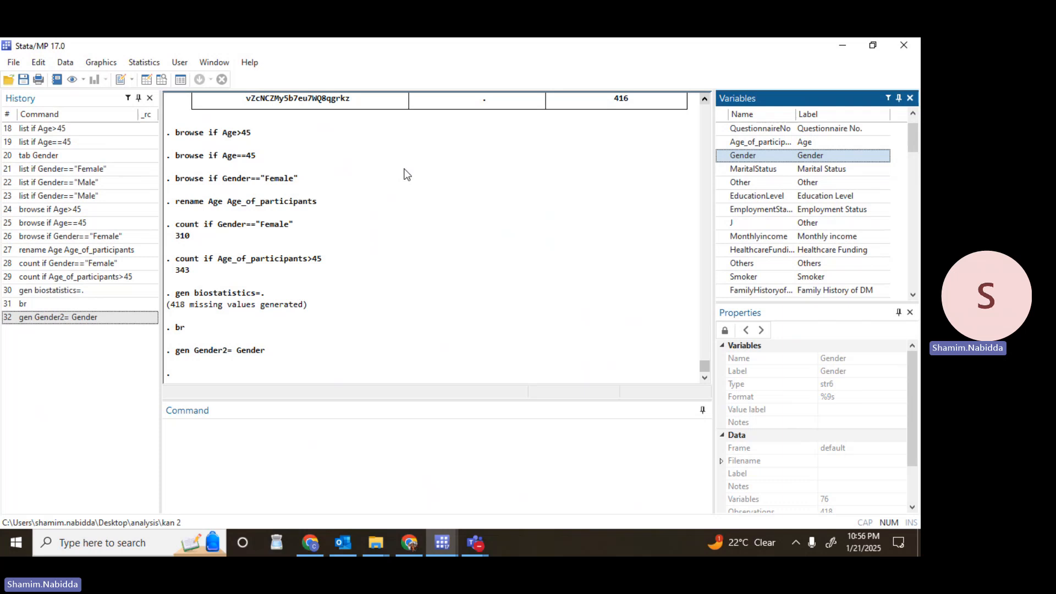
click(533, 65)
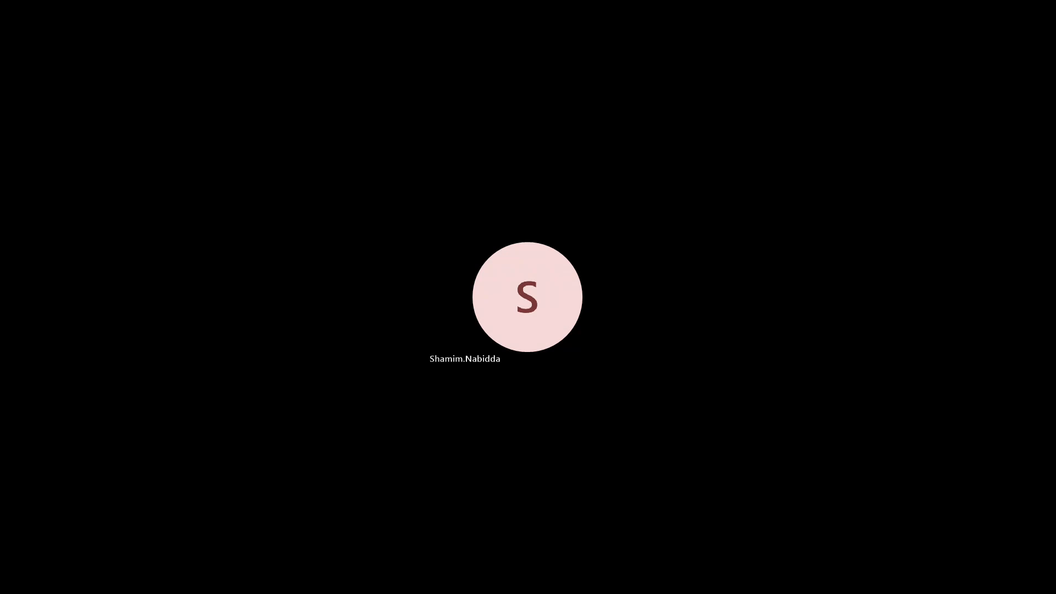